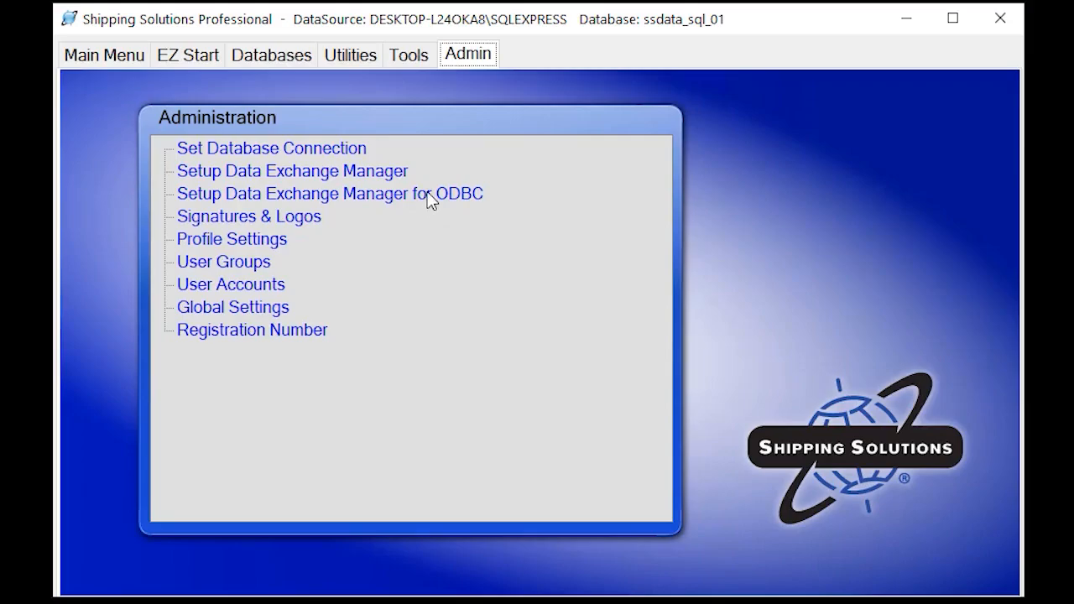
Start the Data Exchange Manager setup for ODBC and create a new profile named Test2020
{"action": "left_click", "coordinate": [430, 197]}
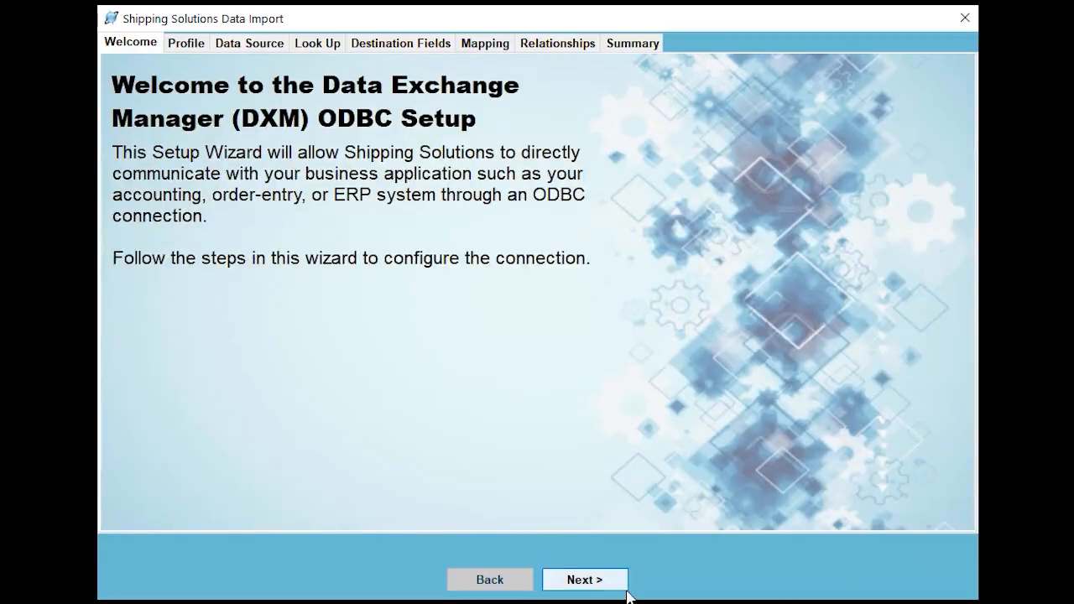
{"action": "left_click", "coordinate": [585, 579]}
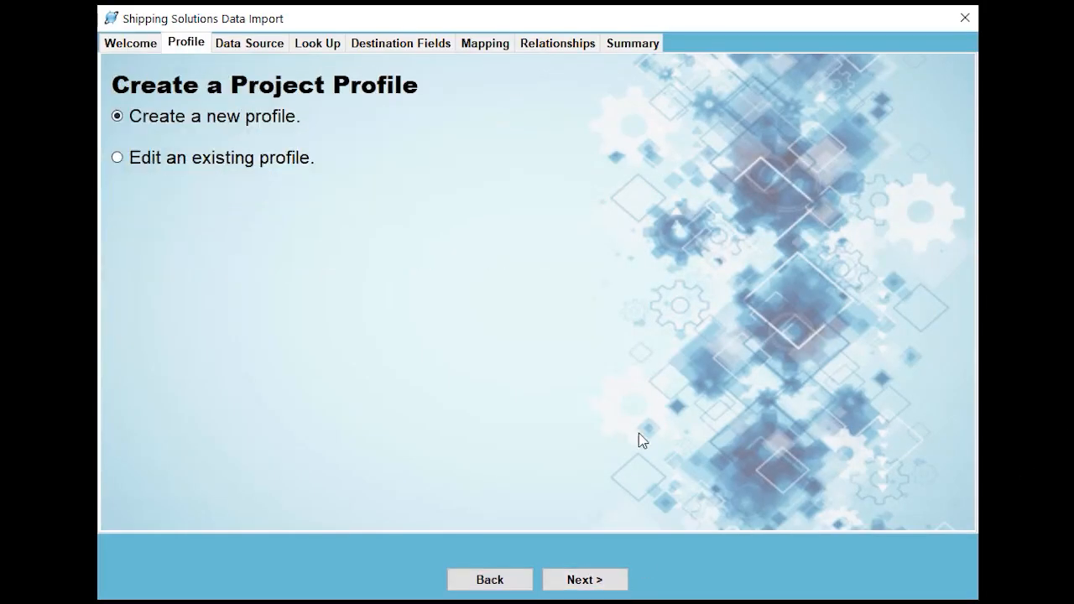
{"action": "left_click", "coordinate": [600, 581]}
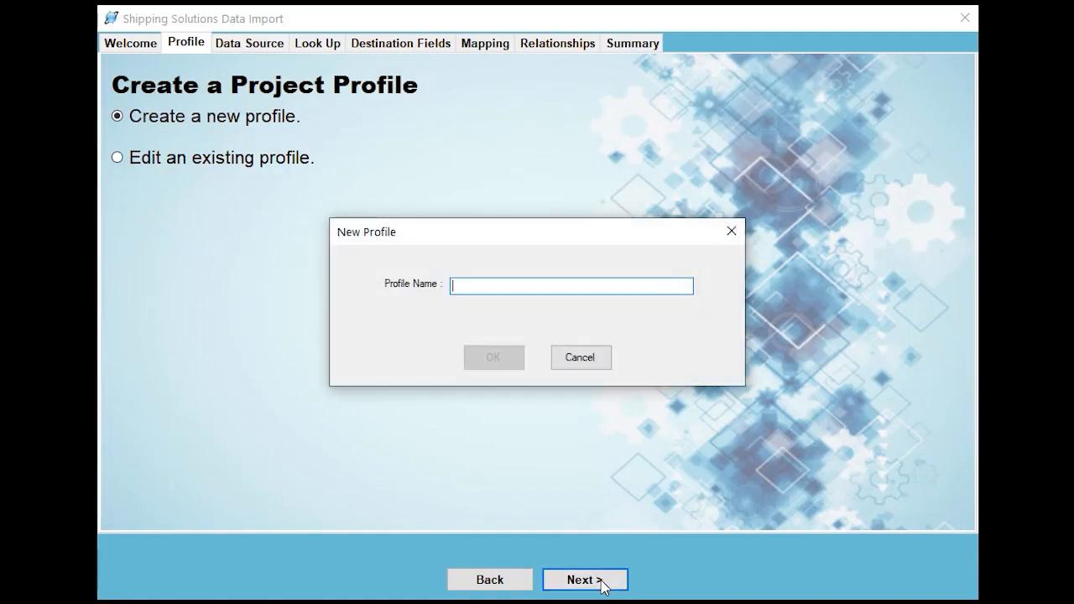
{"action": "type", "text": "Test2020"}
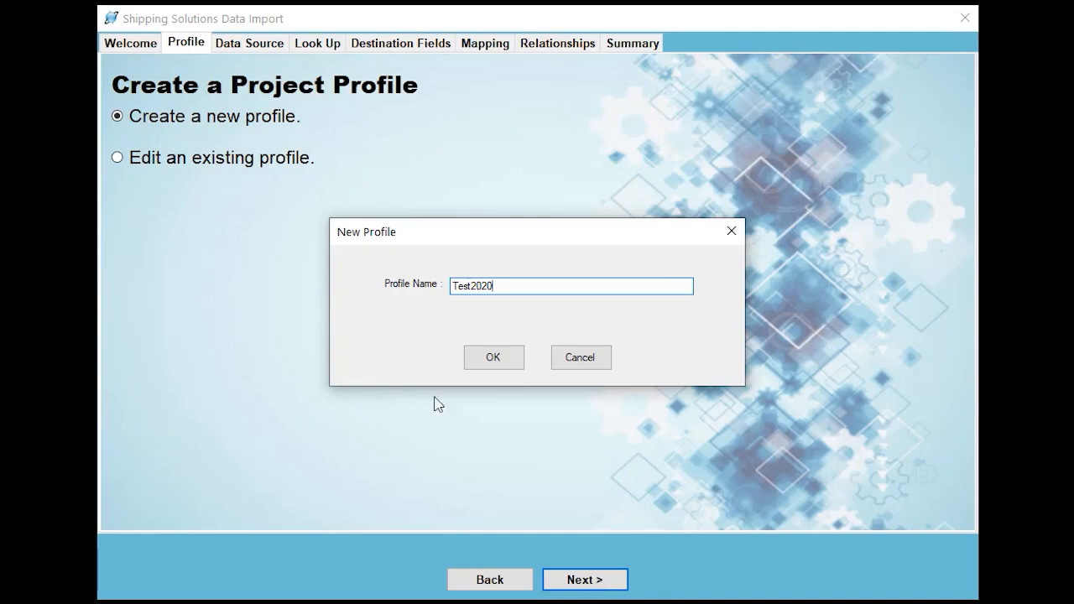
{"action": "left_click", "coordinate": [471, 368]}
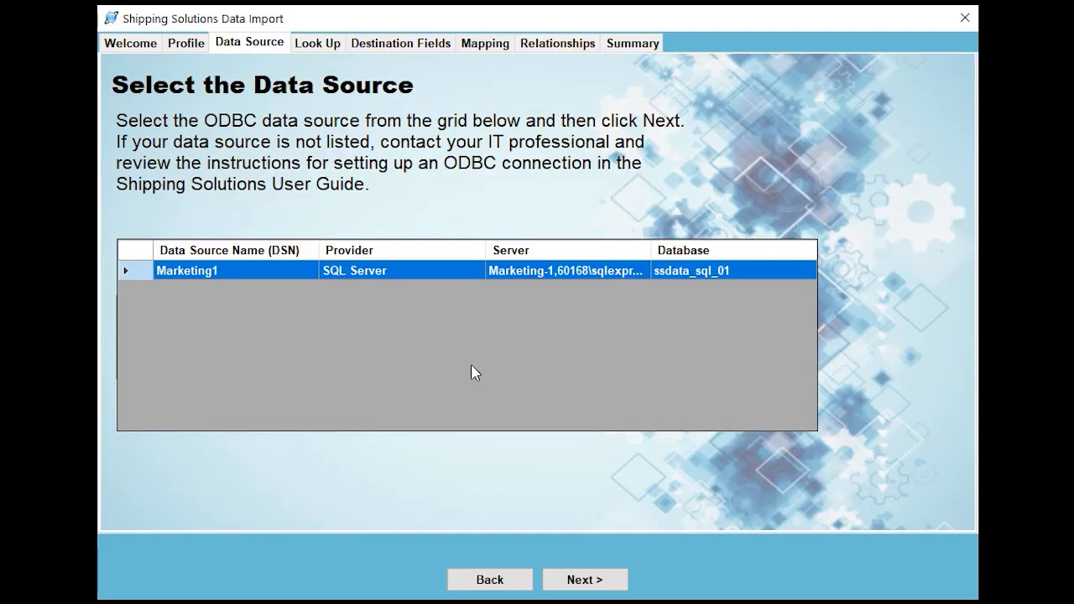
Accept the Marketing1 data source and set the lookup table to UPS_shipment_only with order_num as the lookup field
{"action": "left_click", "coordinate": [581, 579]}
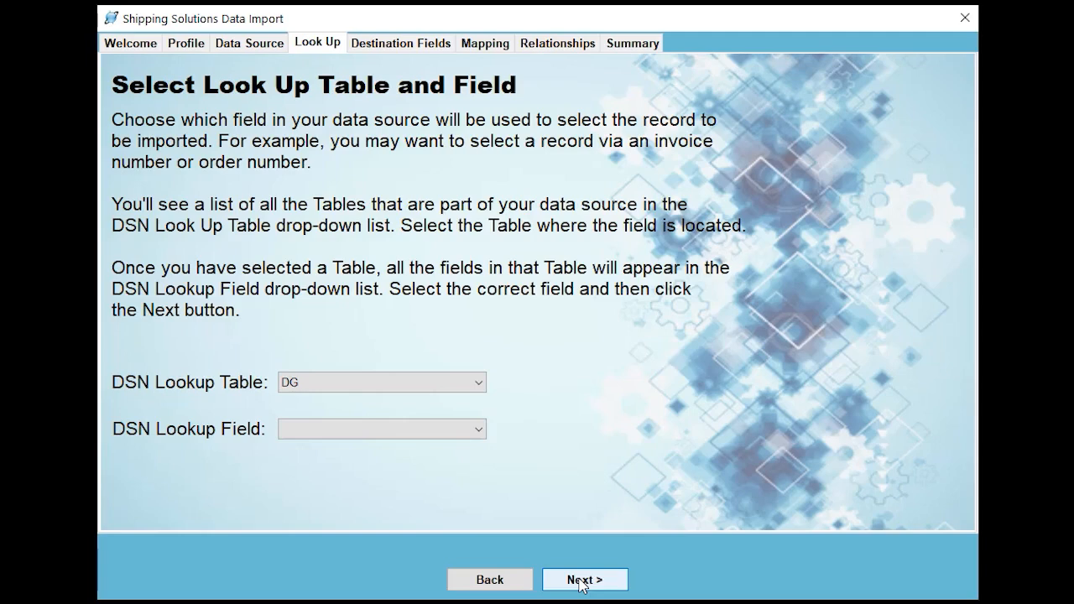
{"action": "left_click", "coordinate": [480, 384]}
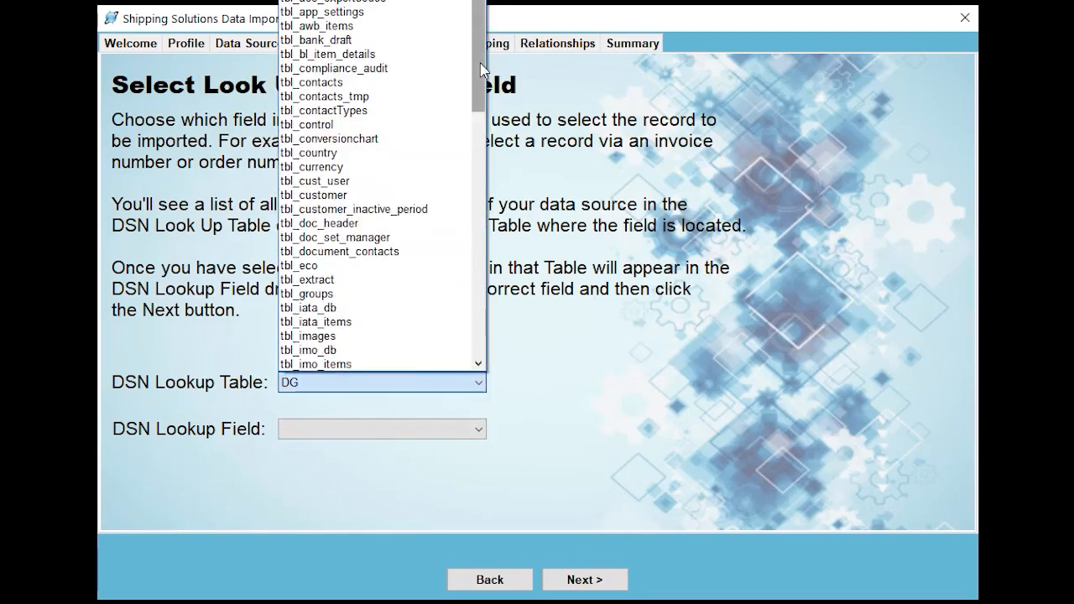
{"action": "left_click_drag", "start_coordinate": [480, 63], "coordinate": [449, 315]}
{"action": "left_click", "coordinate": [391, 350]}
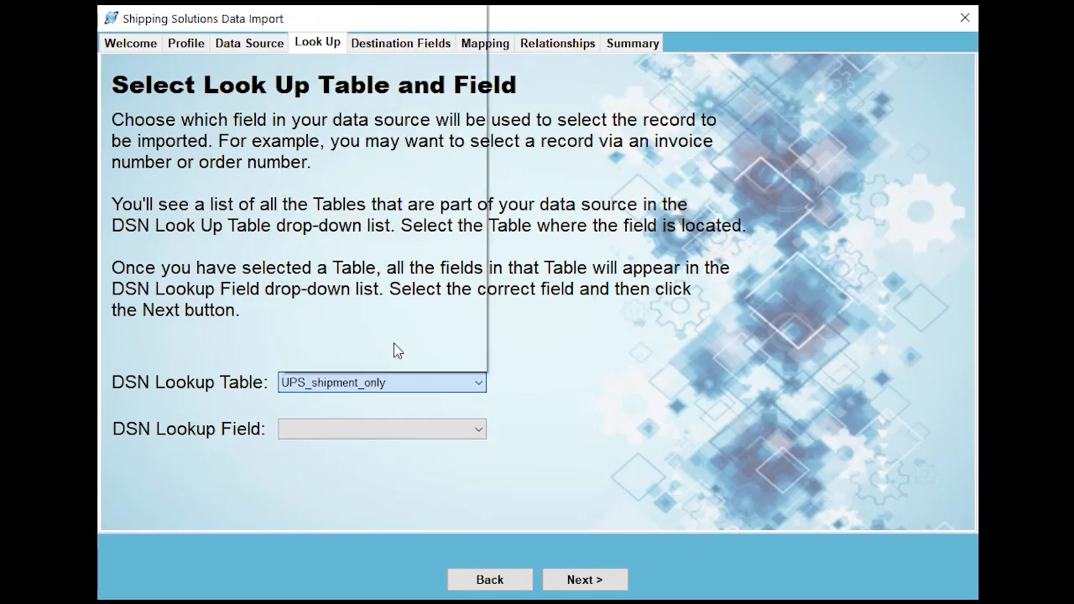
{"action": "left_click", "coordinate": [480, 430]}
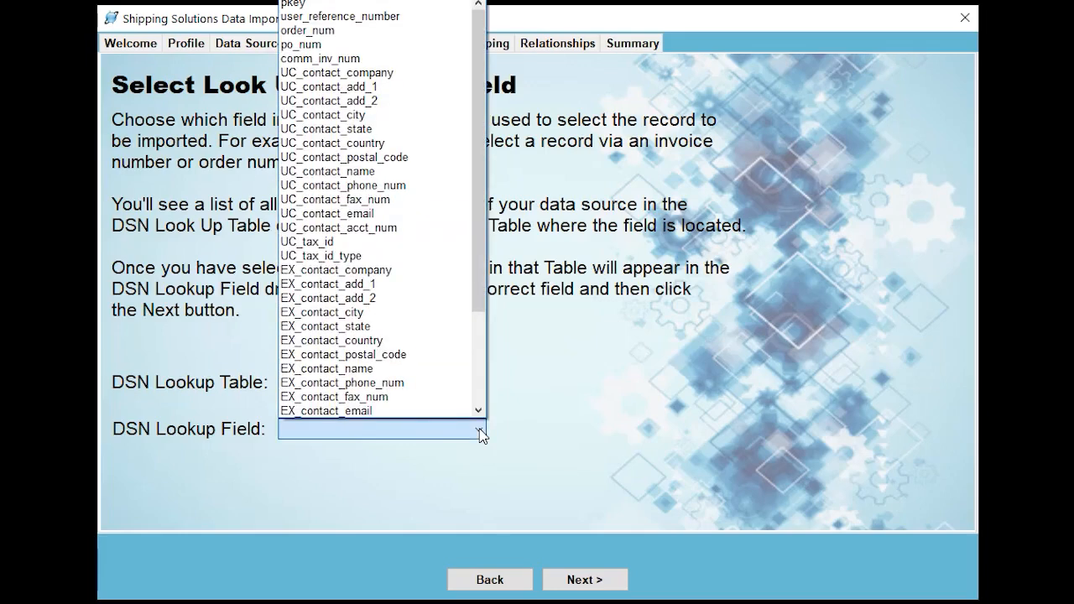
{"action": "left_click", "coordinate": [336, 31]}
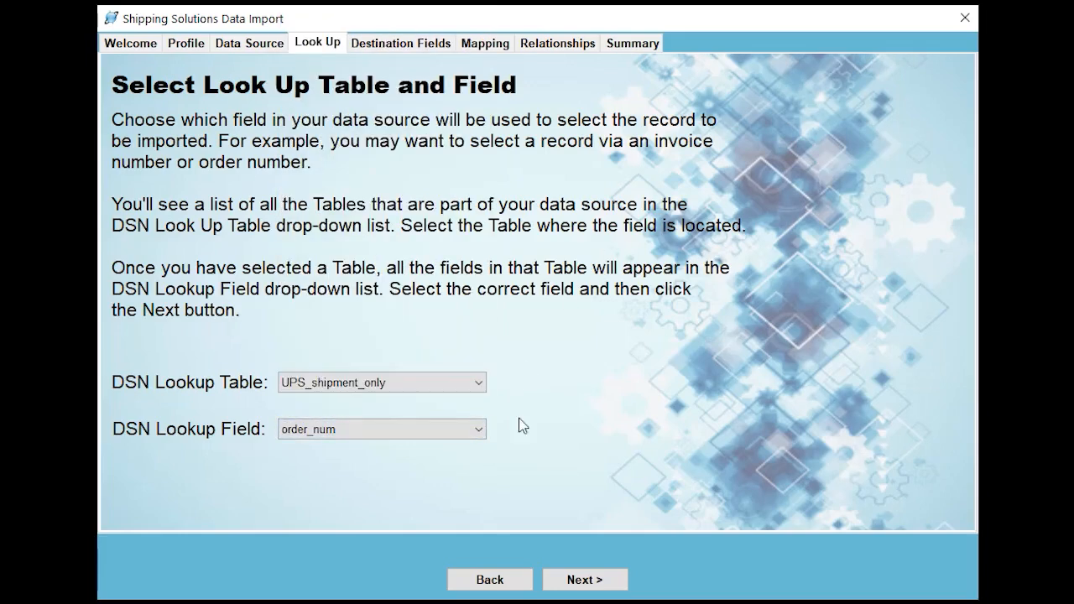
{"action": "left_click", "coordinate": [581, 579]}
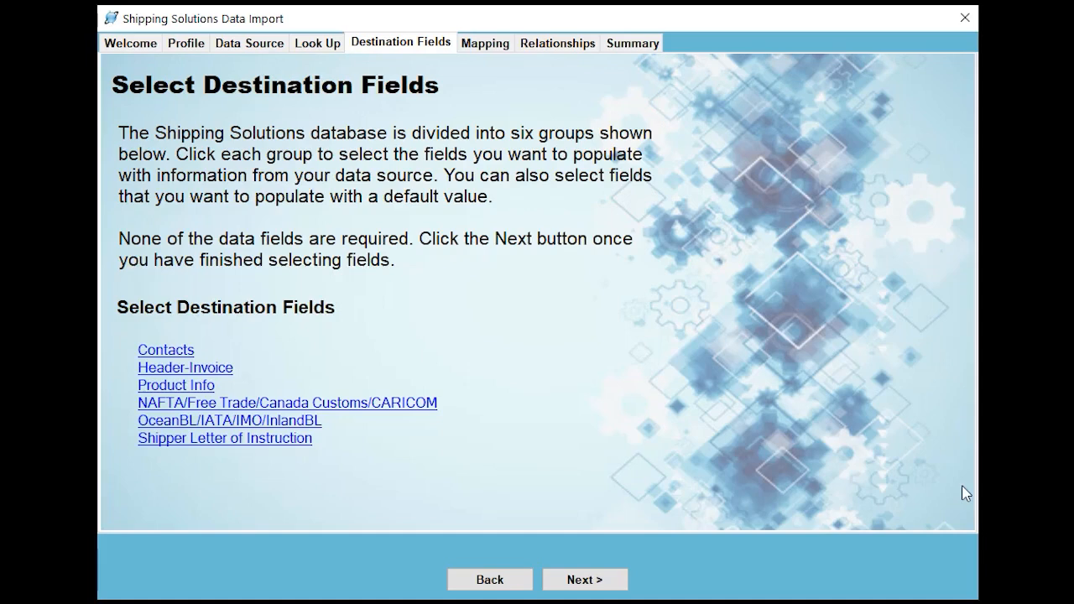
In the Contacts destination group, select Exporter Company, Address 1, City, State and Postal Code
{"action": "left_click", "coordinate": [170, 356]}
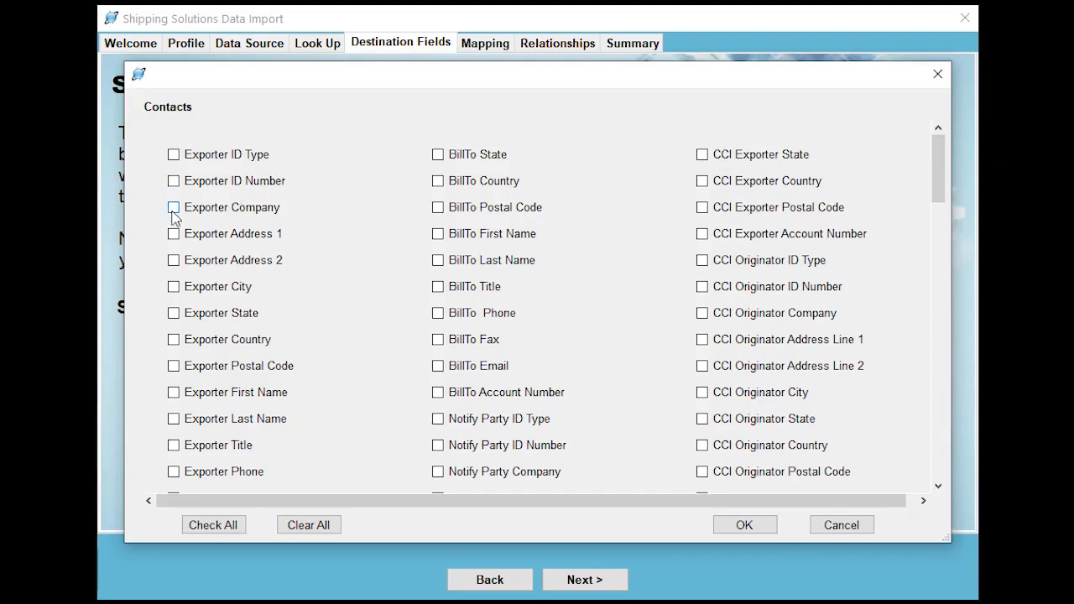
{"action": "left_click", "coordinate": [173, 209]}
{"action": "left_click", "coordinate": [174, 235]}
{"action": "left_click", "coordinate": [174, 288]}
{"action": "left_click", "coordinate": [174, 314]}
{"action": "left_click", "coordinate": [174, 367]}
Add Ultimate Consignee Company, Address 1, City and Country to the Contacts selection and confirm it
{"action": "scroll", "coordinate": [235, 381], "scroll_direction": "down", "scroll_amount": 4}
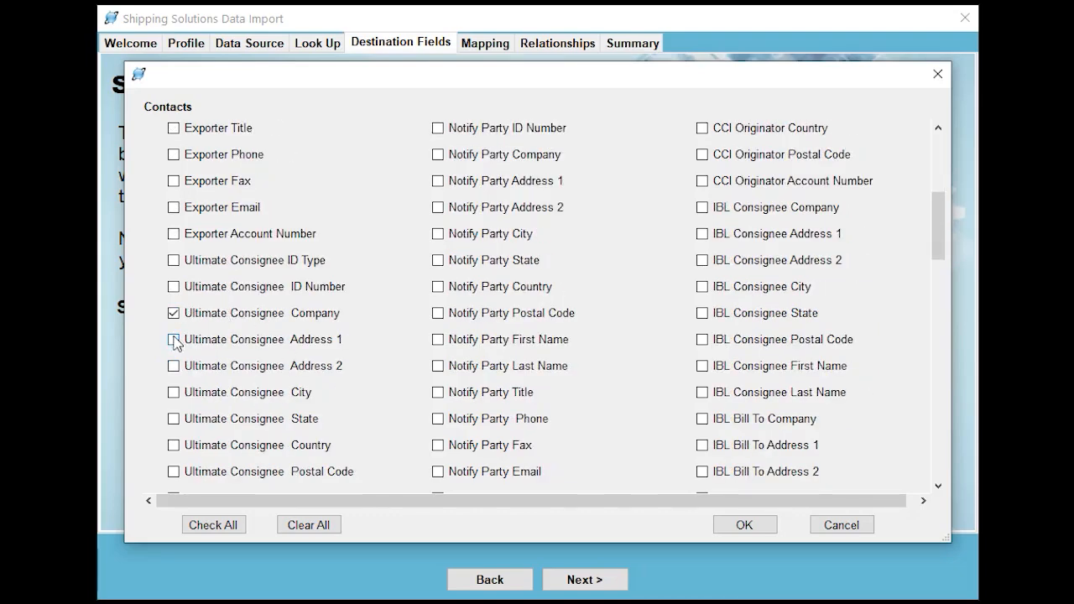
{"action": "left_click", "coordinate": [174, 392]}
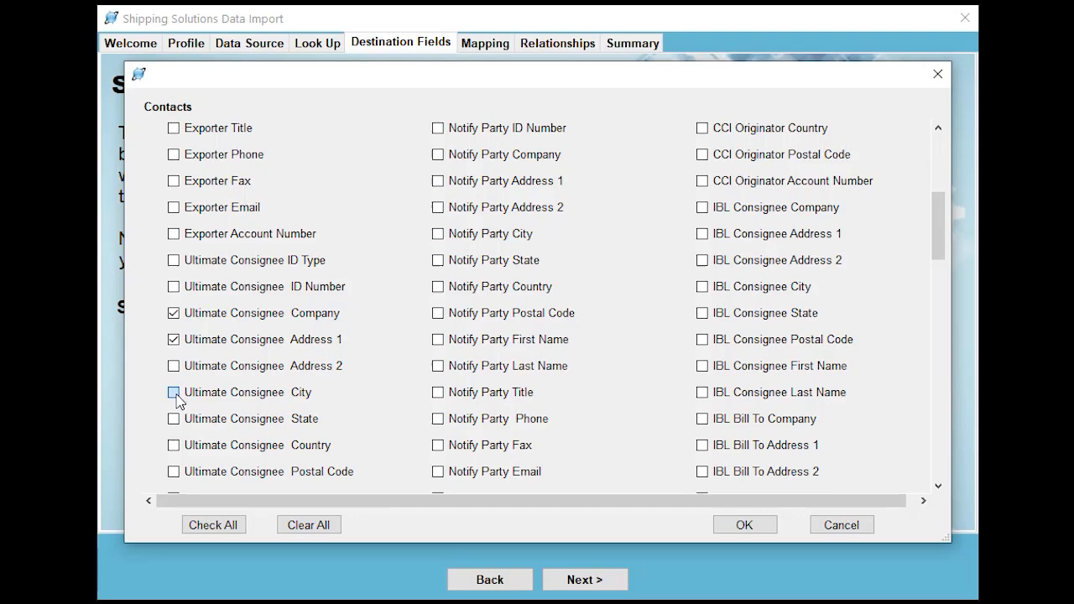
{"action": "left_click", "coordinate": [174, 446]}
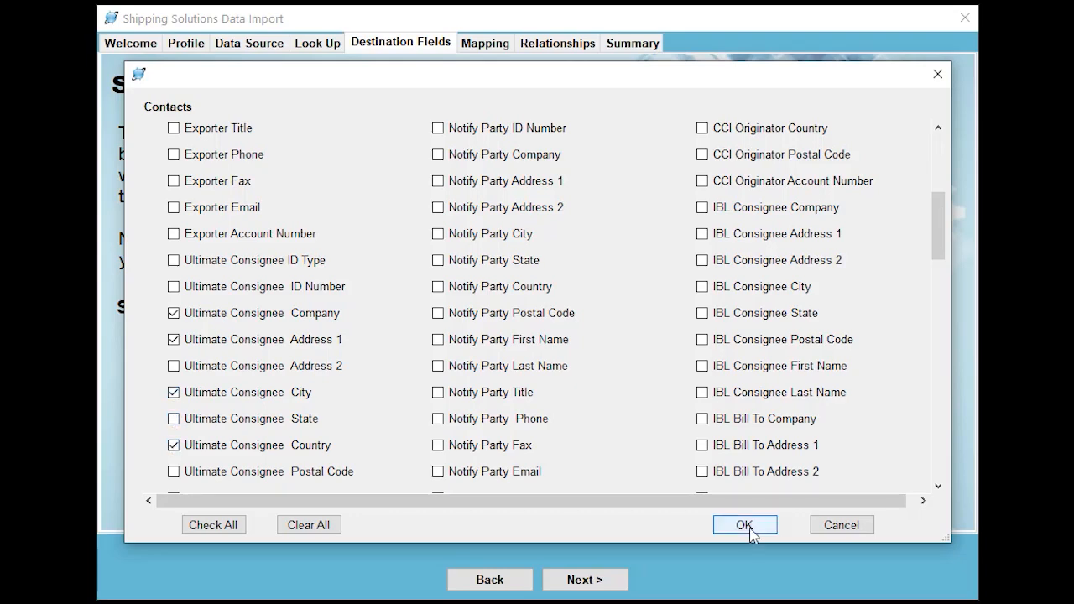
{"action": "left_click", "coordinate": [746, 526]}
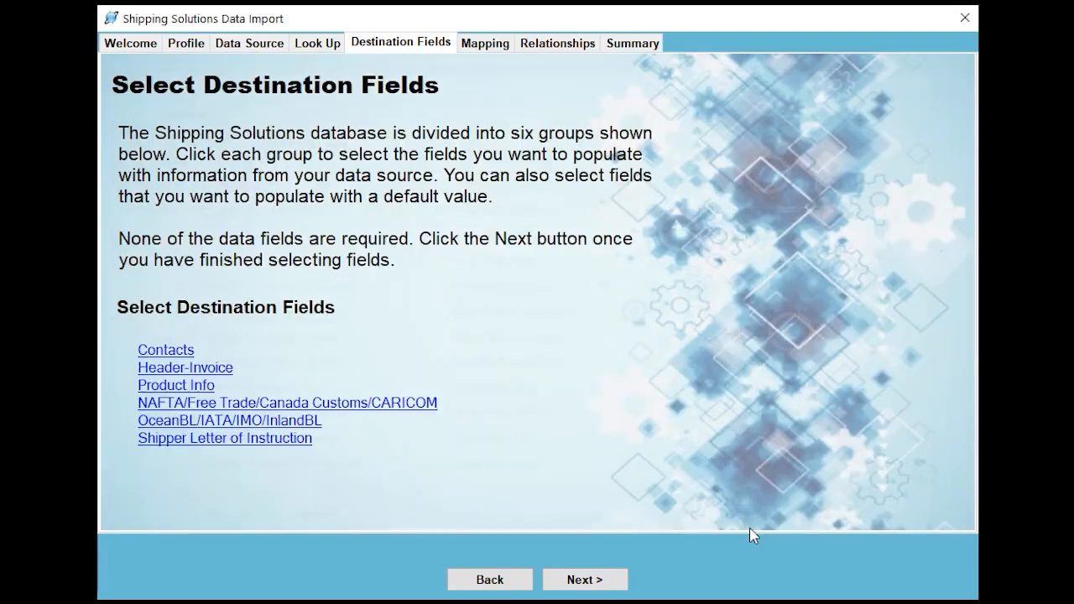
Select Order Number as the destination field in the Header-Invoice group
{"action": "left_click", "coordinate": [202, 374]}
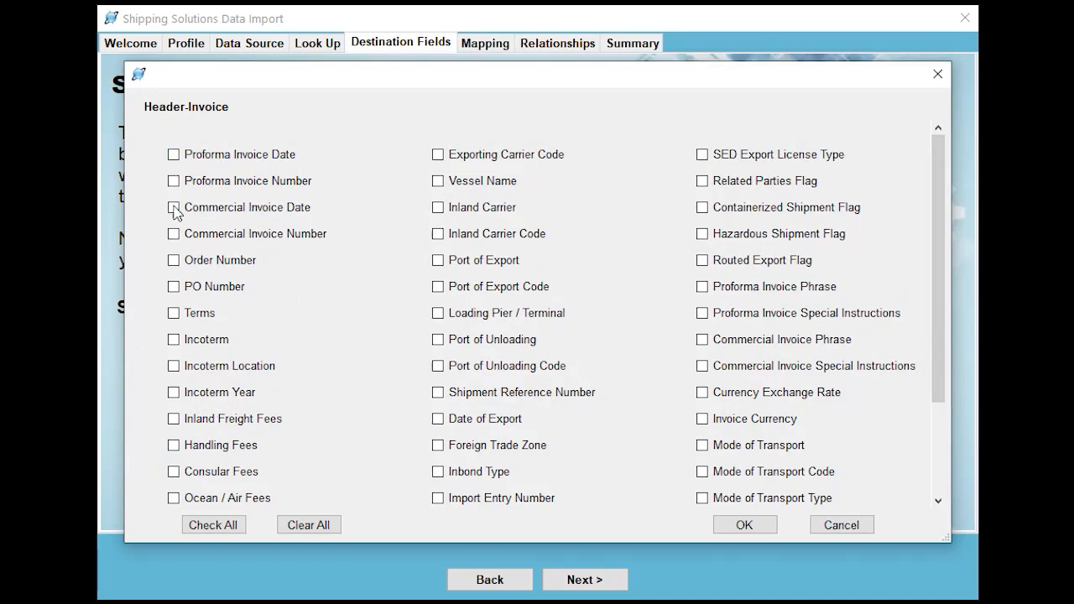
{"action": "left_click", "coordinate": [174, 261]}
{"action": "left_click", "coordinate": [748, 525]}
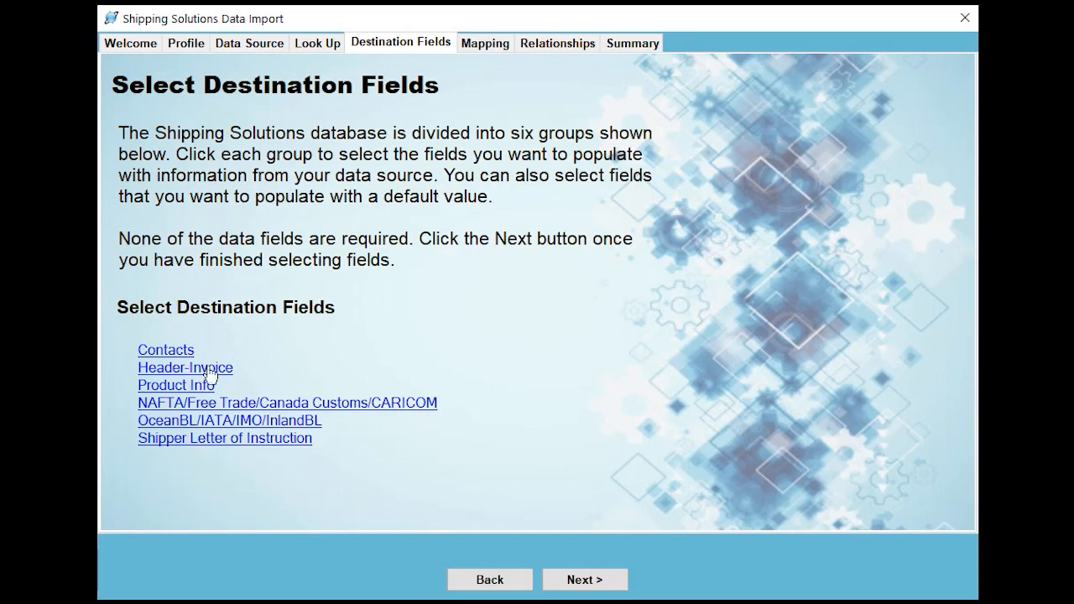
Select Product ID, Product Description and Quantity for Invoice in the Product Info group and proceed to field mapping
{"action": "left_click", "coordinate": [185, 388]}
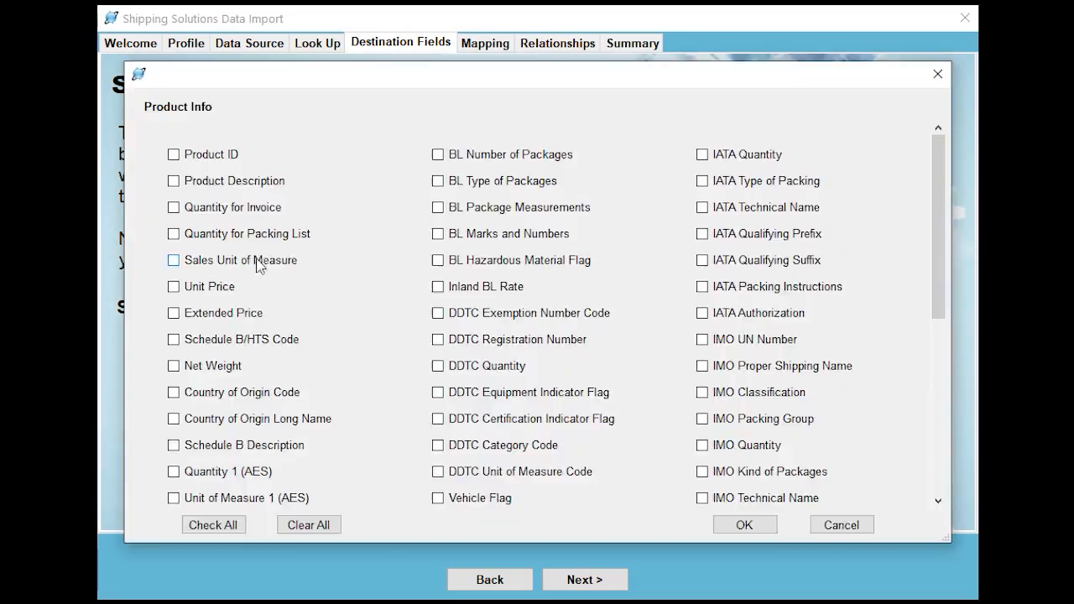
{"action": "left_click", "coordinate": [174, 155]}
{"action": "left_click", "coordinate": [174, 181]}
{"action": "left_click", "coordinate": [173, 208]}
{"action": "left_click", "coordinate": [760, 526]}
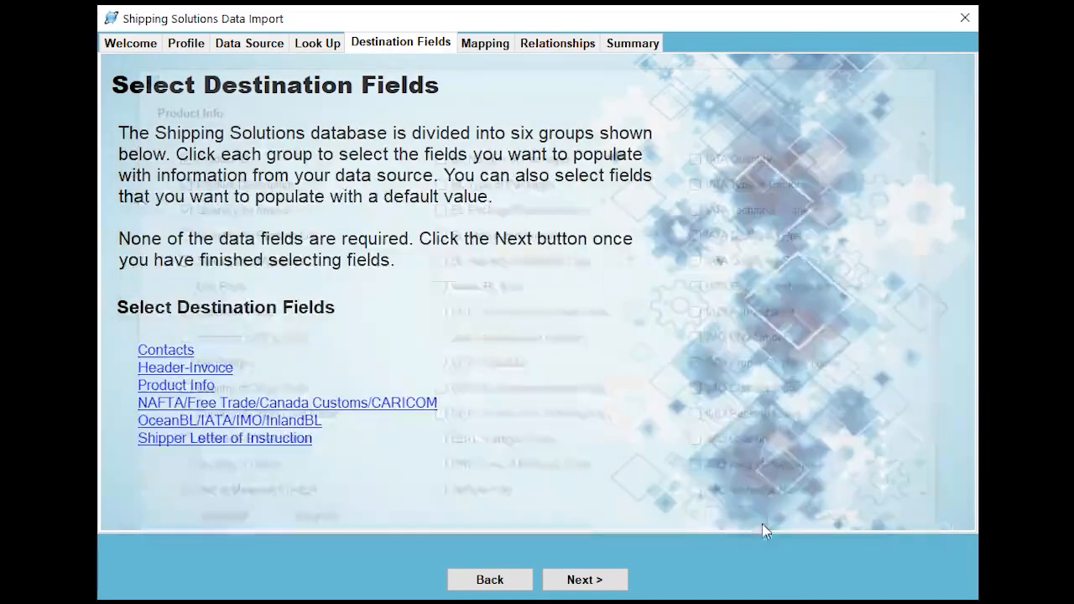
{"action": "left_click", "coordinate": [571, 579]}
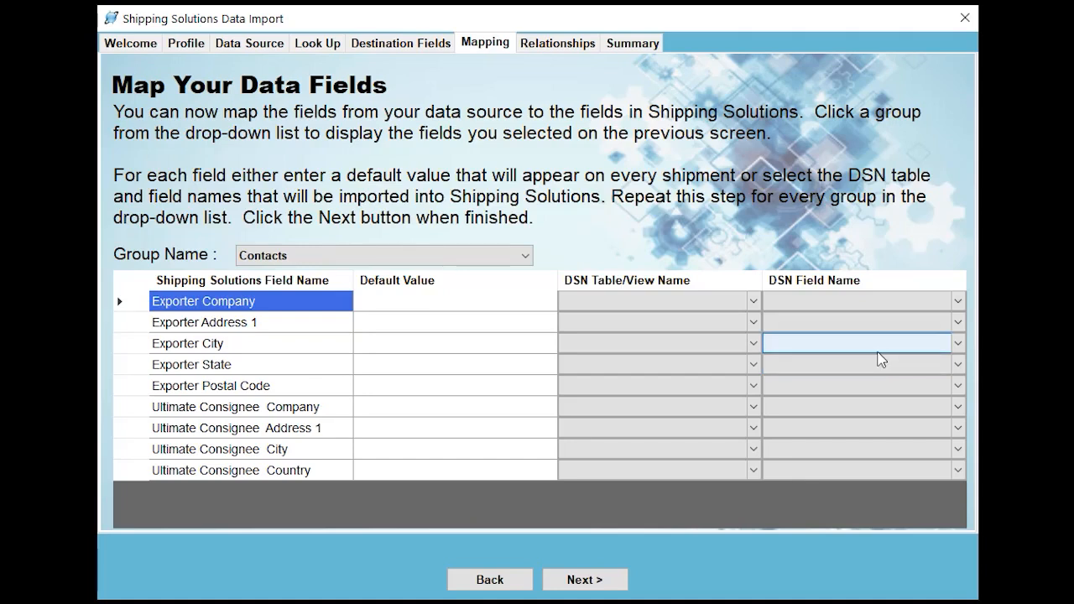
Set the Exporter Company default value to Shipping Solutions and fill in the exporter's street address as the Address 1 default
{"action": "left_click", "coordinate": [427, 307]}
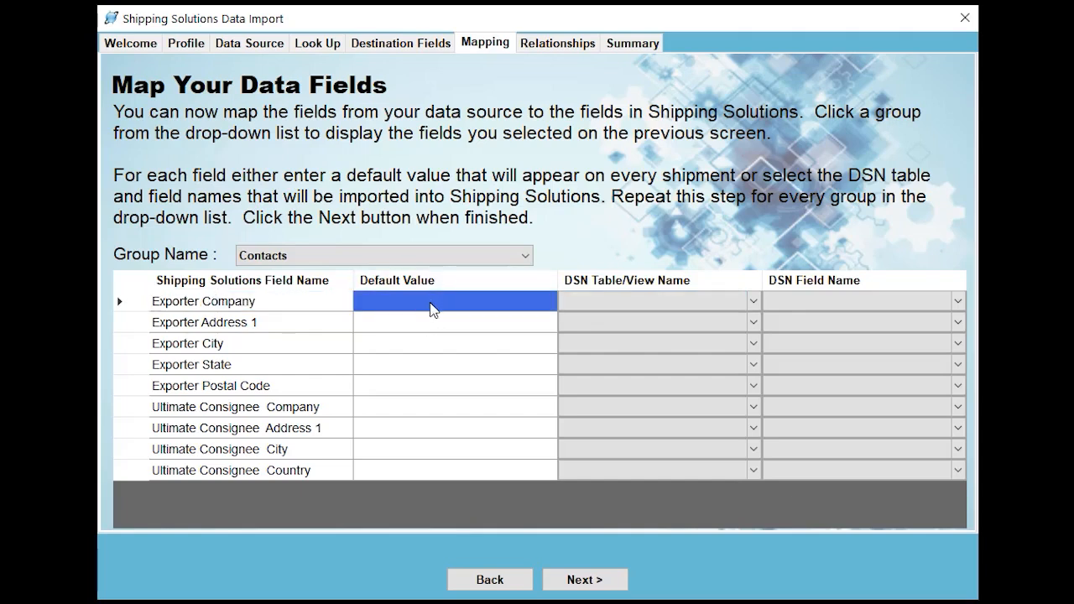
{"action": "type", "text": "Shippi"}
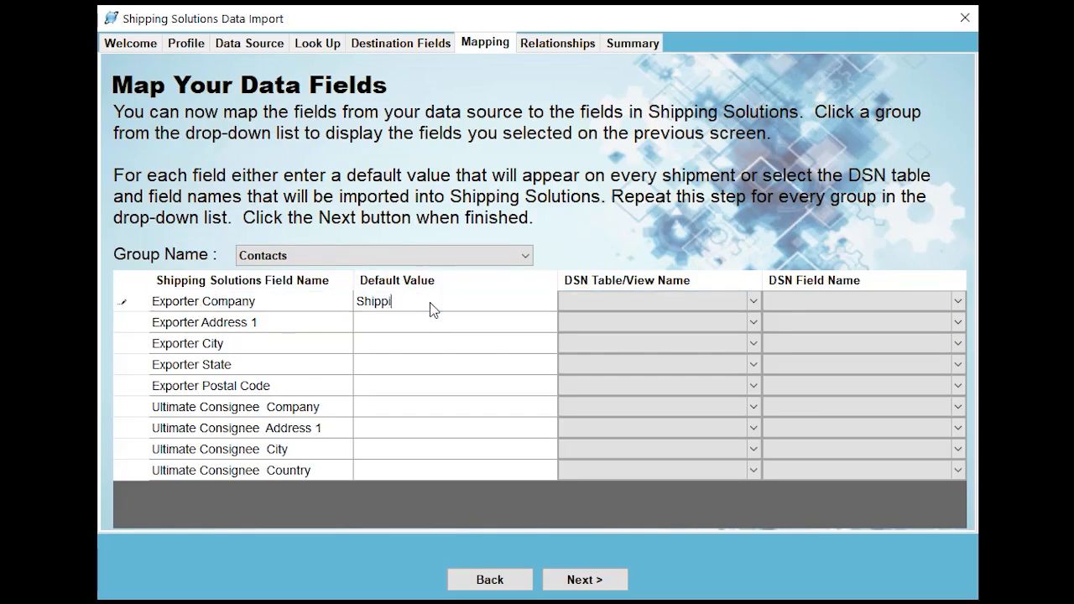
{"action": "type", "text": "ng Solutions"}
{"action": "key", "text": "Return"}
{"action": "type", "text": "1400 Corporate Cent"}
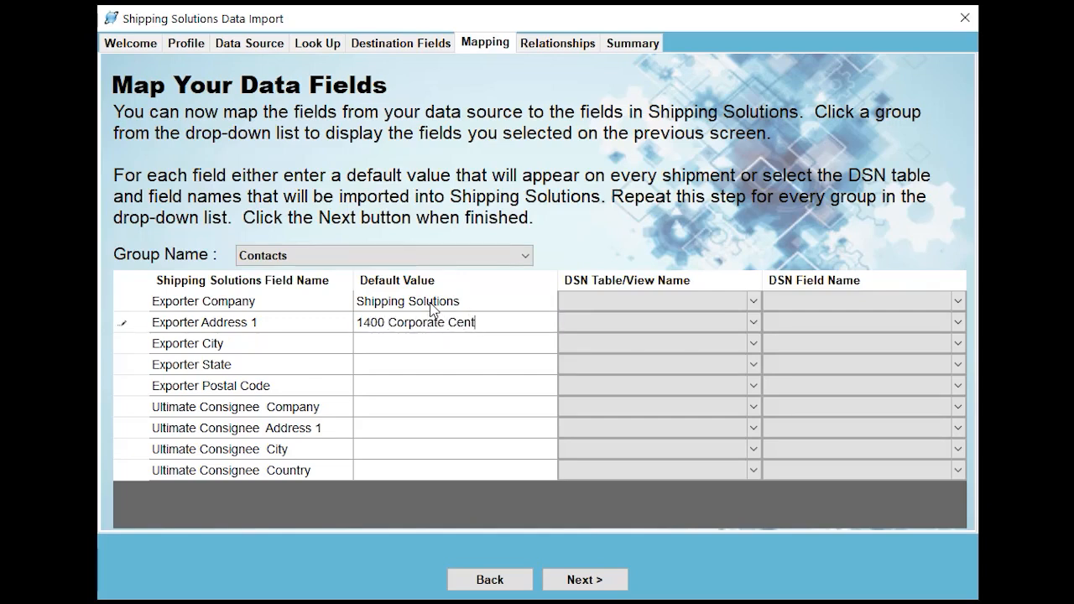
{"action": "type", "text": "er Curve"}
{"action": "key", "text": "Return"}
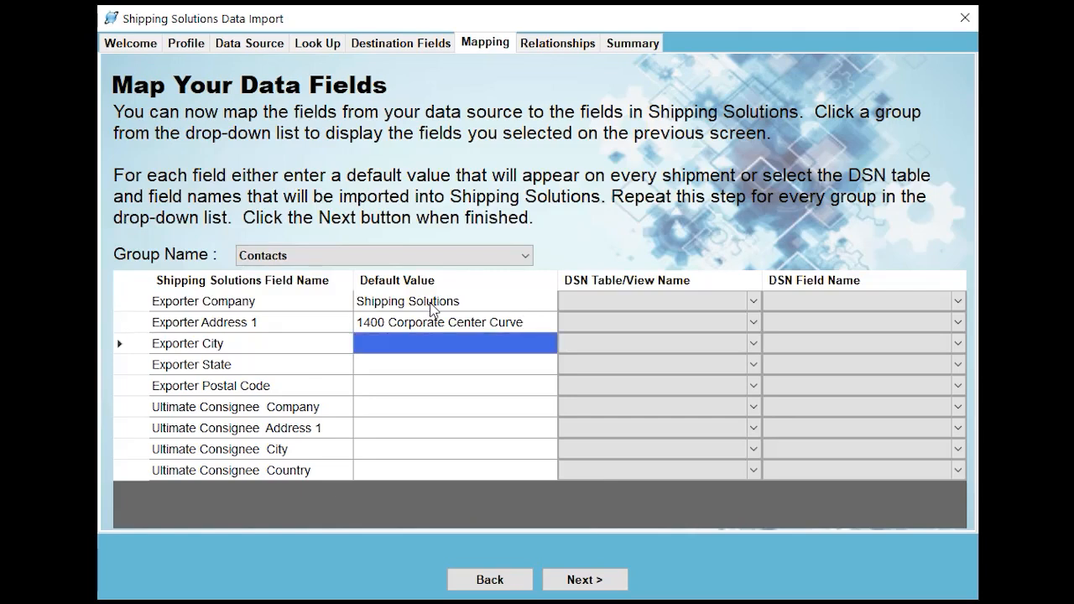
Fill in the default values for the exporter's city, state and postal code
{"action": "type", "text": "Eagan"}
{"action": "key", "text": "Return"}
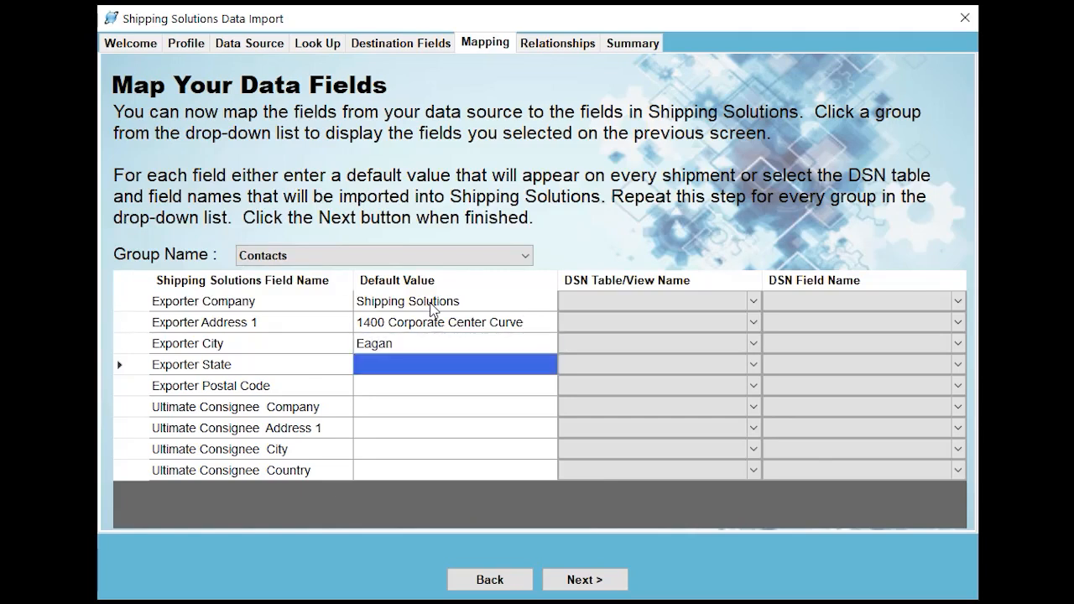
{"action": "type", "text": "MN"}
{"action": "key", "text": "Return"}
{"action": "type", "text": "55122"}
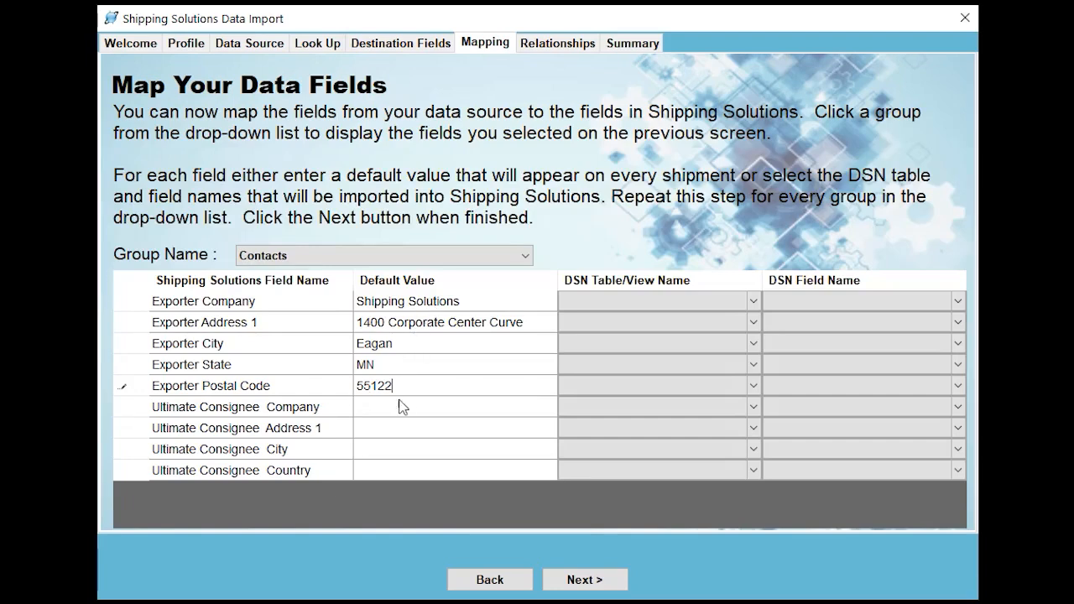
Map Ultimate Consignee Company to the UC_contact_company field of the UPS_shipment_only table
{"action": "left_click", "coordinate": [587, 409]}
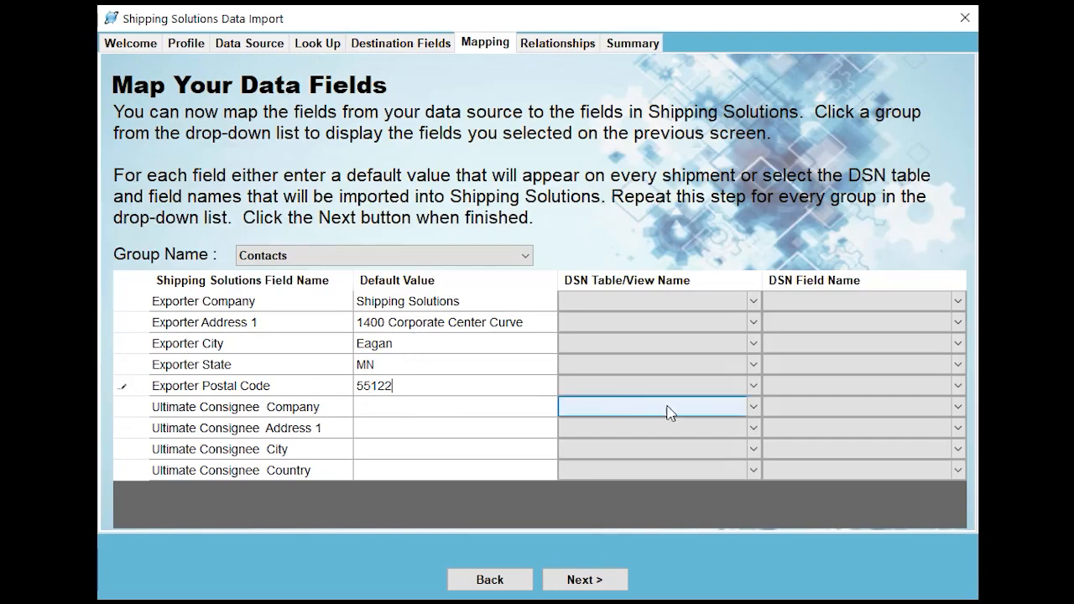
{"action": "left_click", "coordinate": [751, 408]}
{"action": "scroll", "coordinate": [745, 342], "scroll_direction": "down", "scroll_amount": 15}
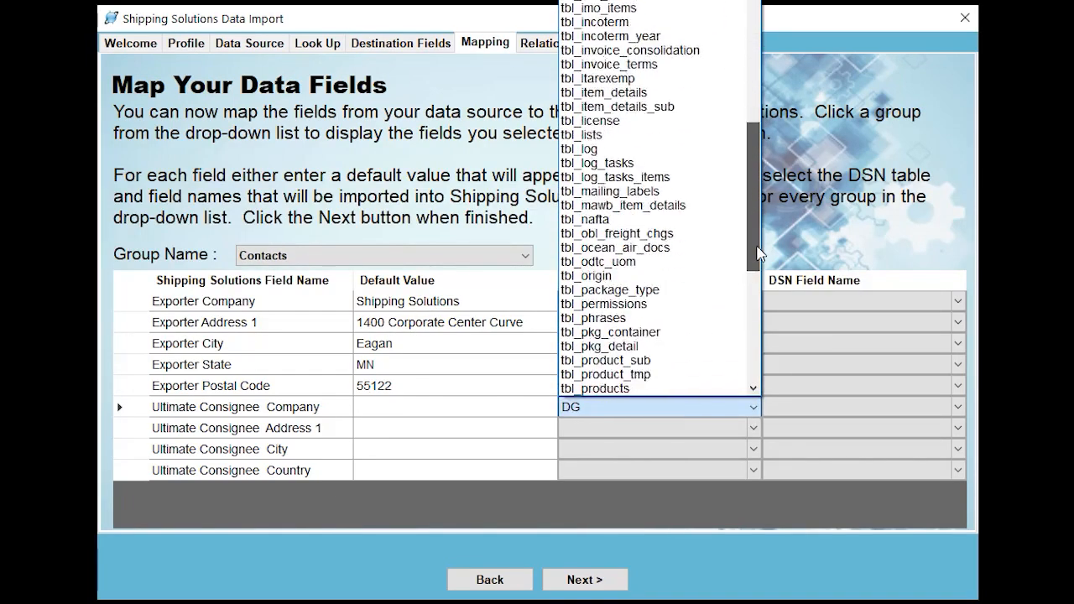
{"action": "scroll", "coordinate": [745, 342], "scroll_direction": "down", "scroll_amount": 2}
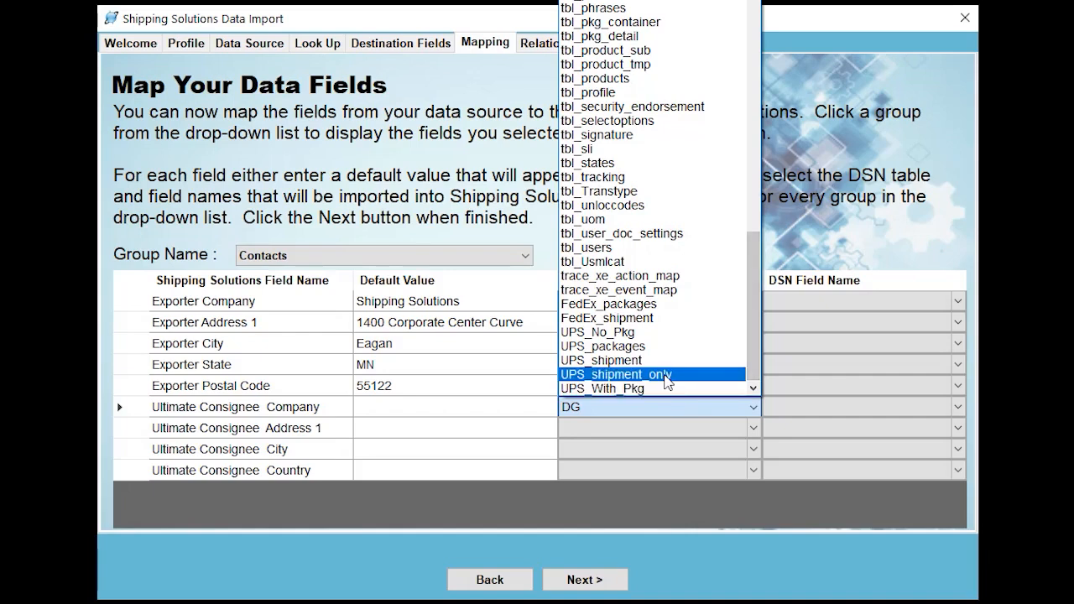
{"action": "left_click", "coordinate": [667, 375]}
{"action": "left_click", "coordinate": [808, 409]}
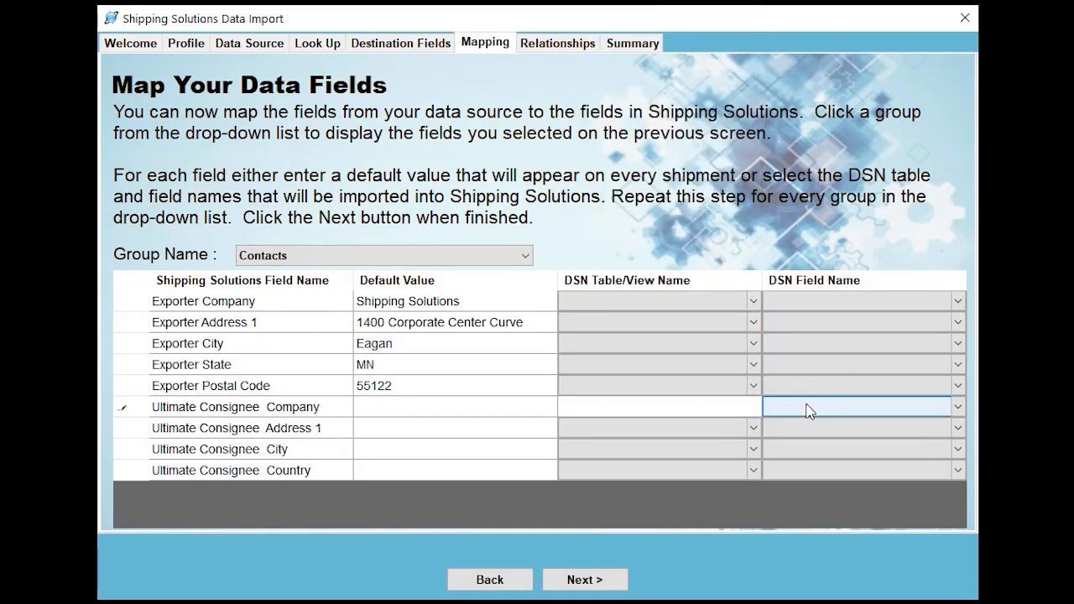
{"action": "left_click", "coordinate": [807, 410]}
{"action": "left_click", "coordinate": [827, 47]}
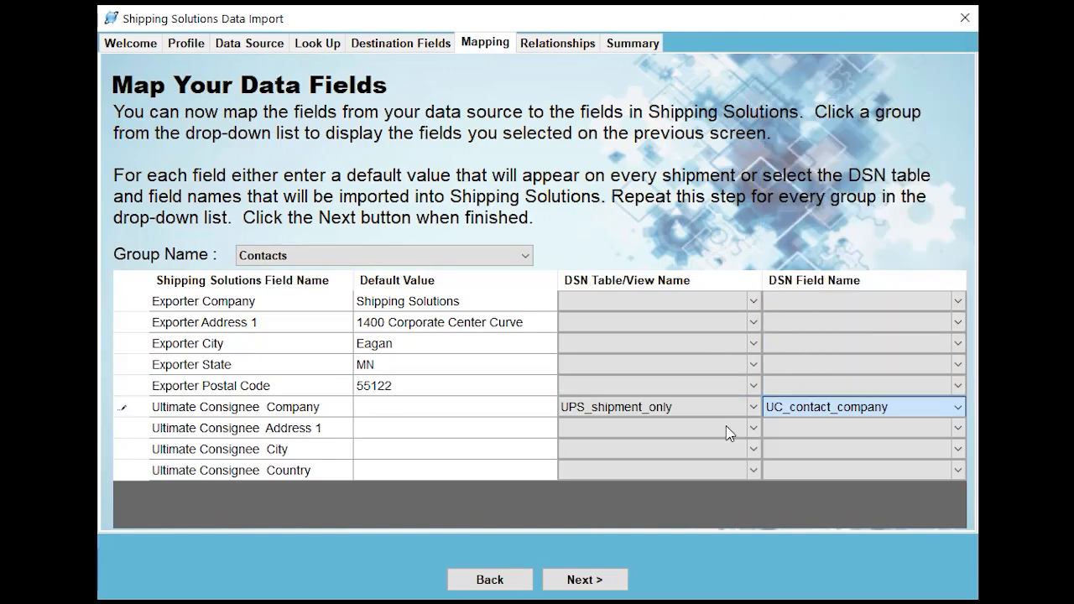
Map Ultimate Consignee Address 1 to the UC_contact_add_1 field of the UPS_shipment_only table
{"action": "left_click", "coordinate": [742, 432]}
{"action": "left_click", "coordinate": [752, 429]}
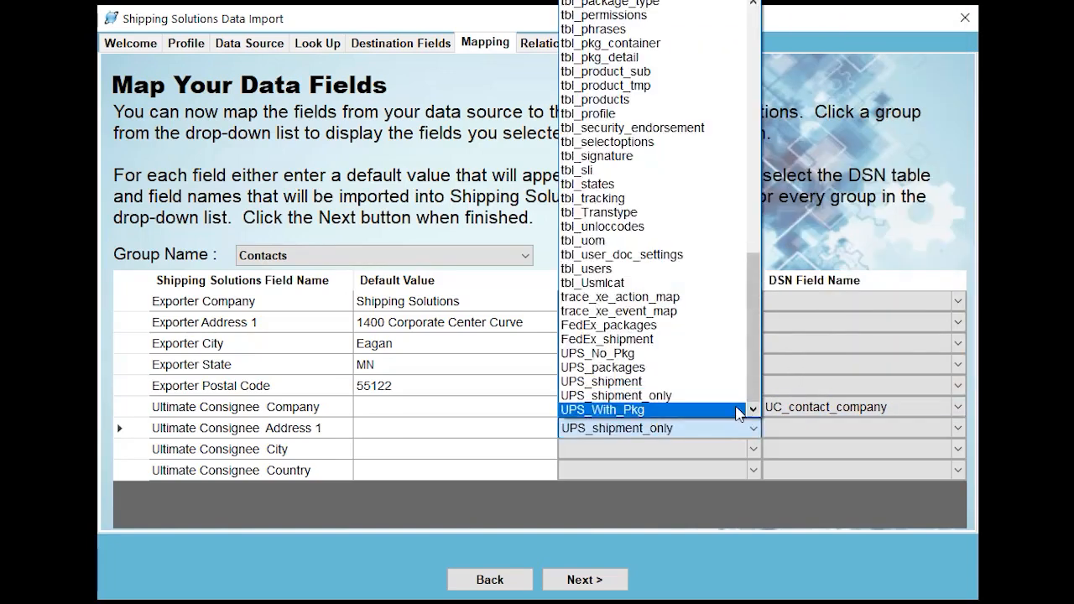
{"action": "left_click", "coordinate": [691, 396]}
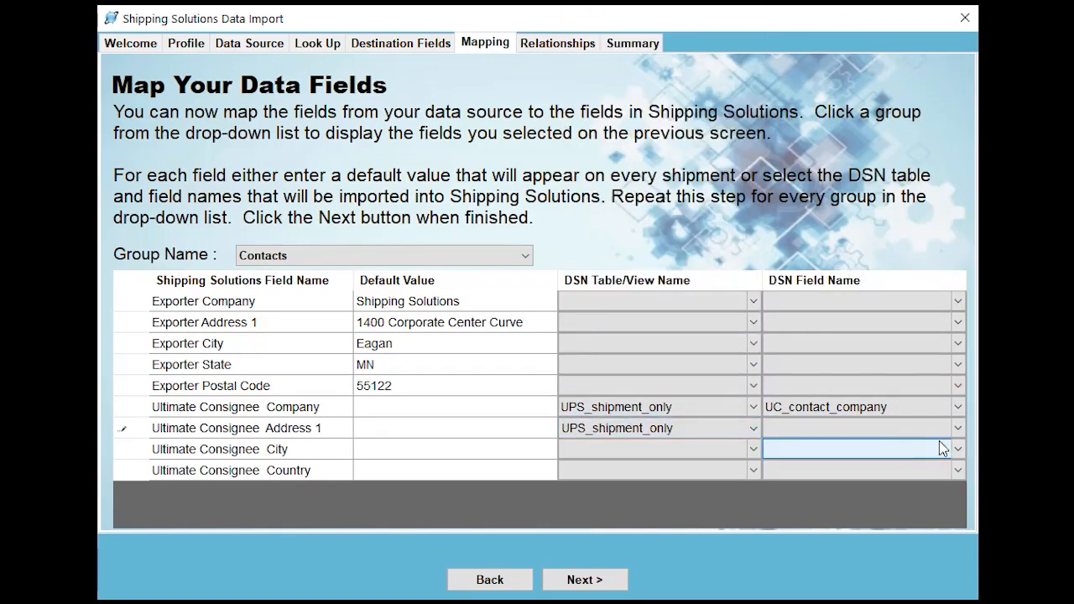
{"action": "left_click", "coordinate": [957, 429]}
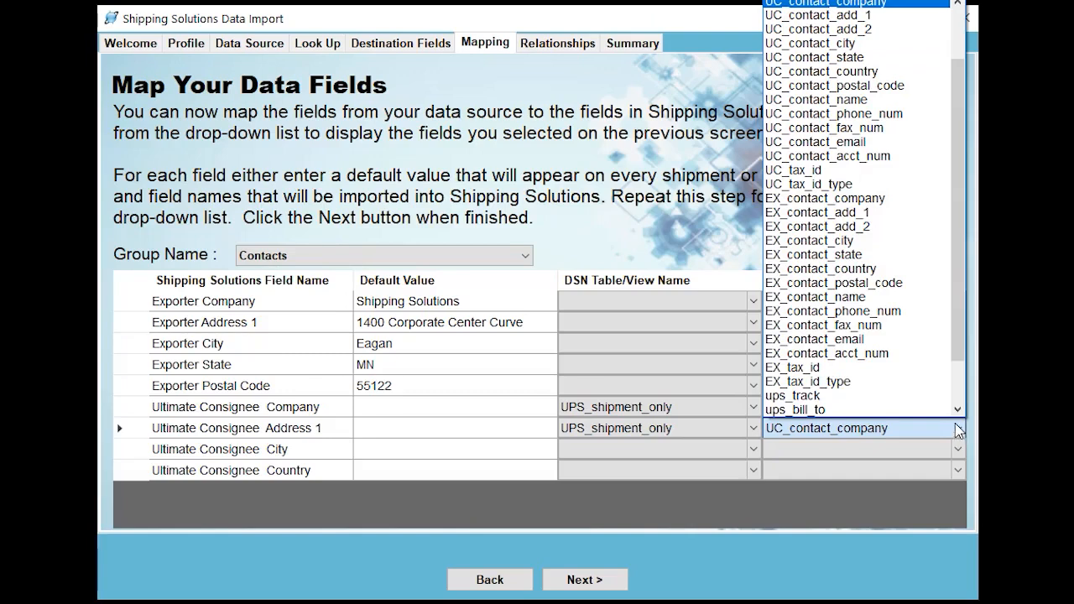
{"action": "left_click", "coordinate": [877, 16]}
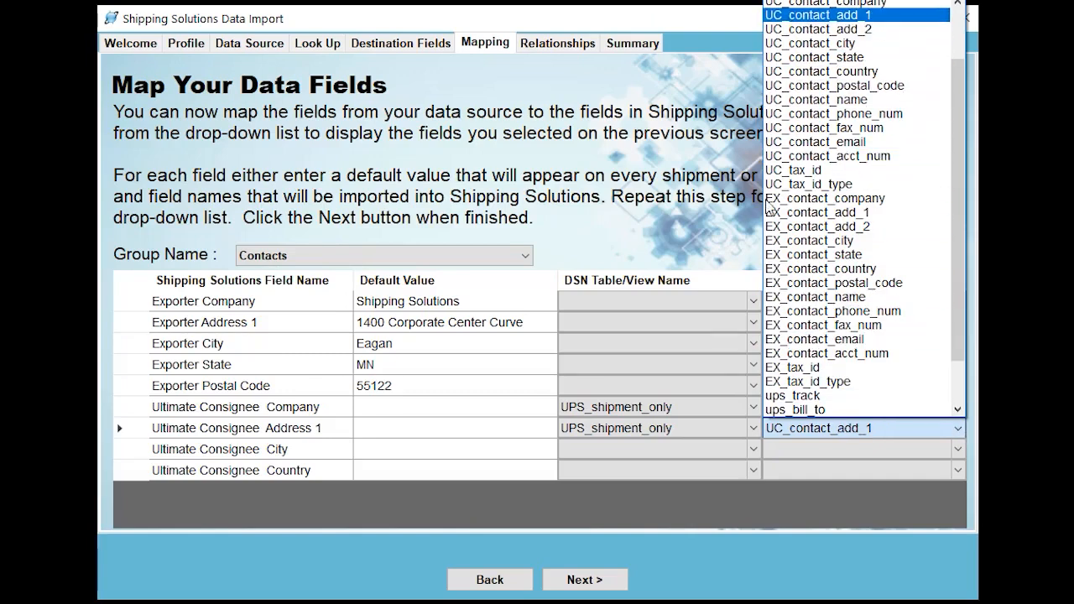
Map Ultimate Consignee City to the UC_contact_city field of the UPS_shipment_only table
{"action": "left_click", "coordinate": [755, 450]}
{"action": "left_click", "coordinate": [754, 451]}
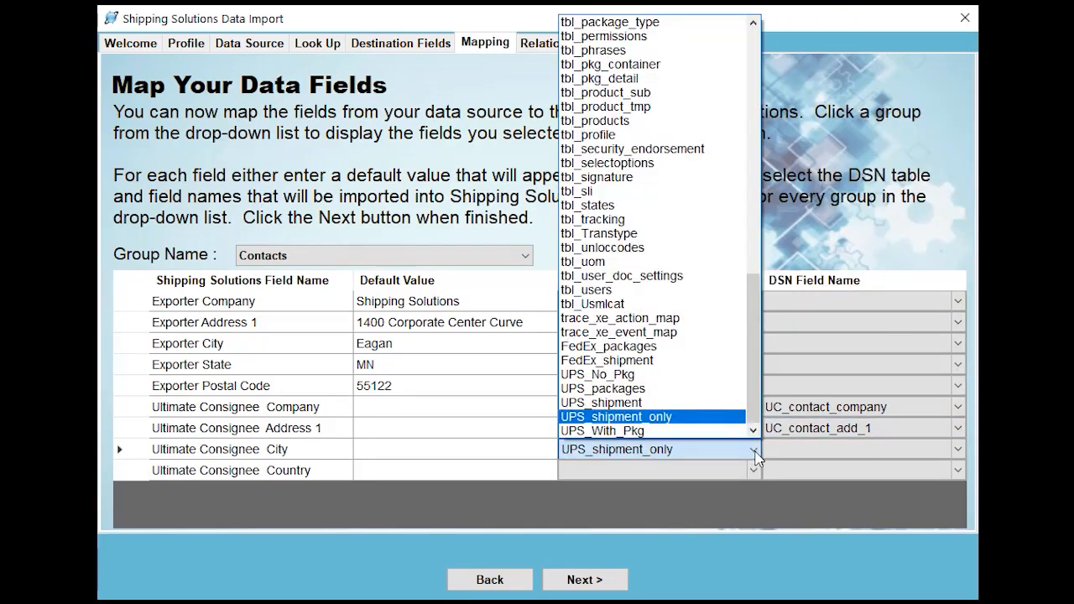
{"action": "left_click", "coordinate": [704, 415]}
{"action": "left_click", "coordinate": [814, 453]}
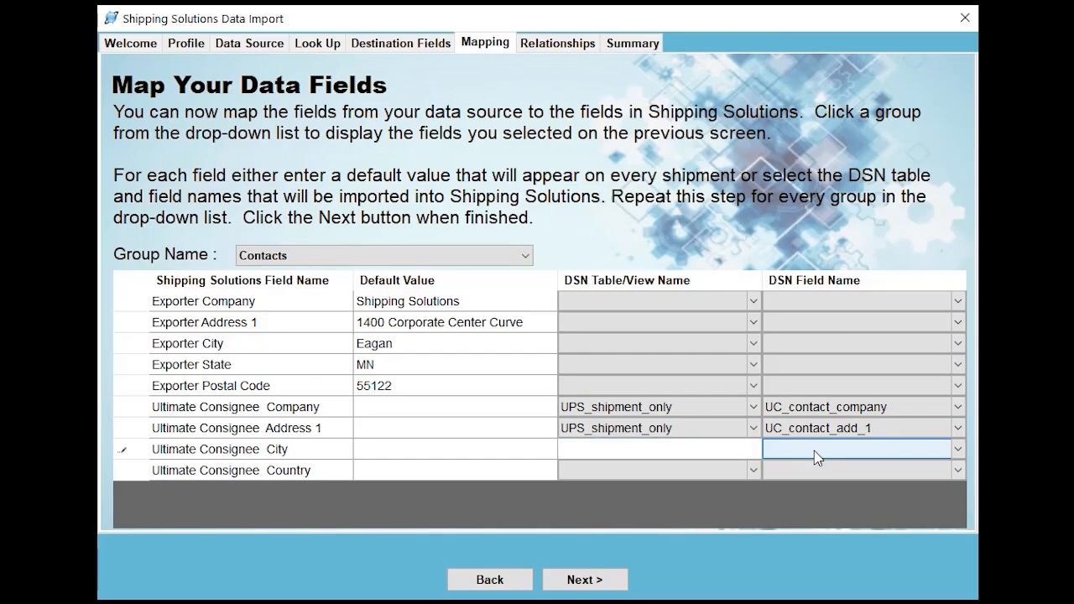
{"action": "left_click", "coordinate": [957, 450]}
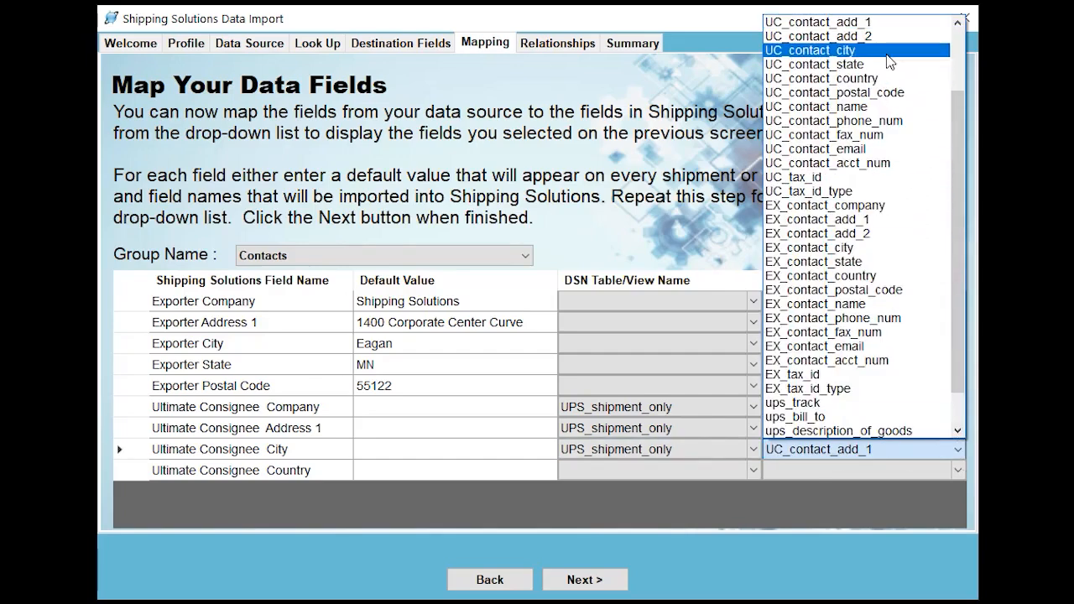
{"action": "left_click", "coordinate": [831, 50]}
Map Ultimate Consignee Country to the UC_contact_country field of the UPS_shipment_only table
{"action": "left_click", "coordinate": [751, 470]}
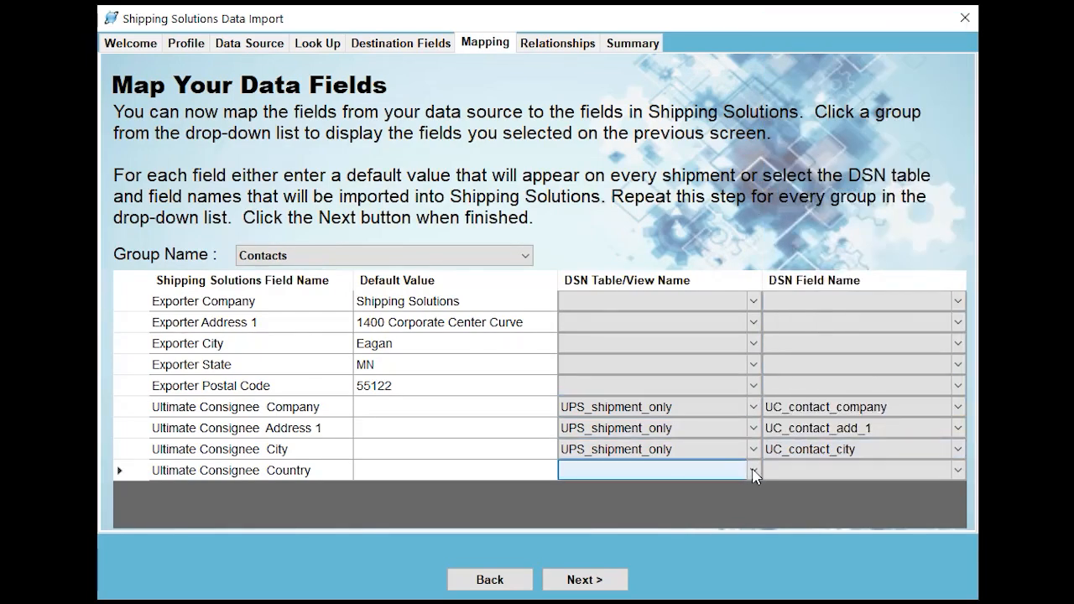
{"action": "left_click", "coordinate": [755, 471]}
{"action": "left_click", "coordinate": [638, 437]}
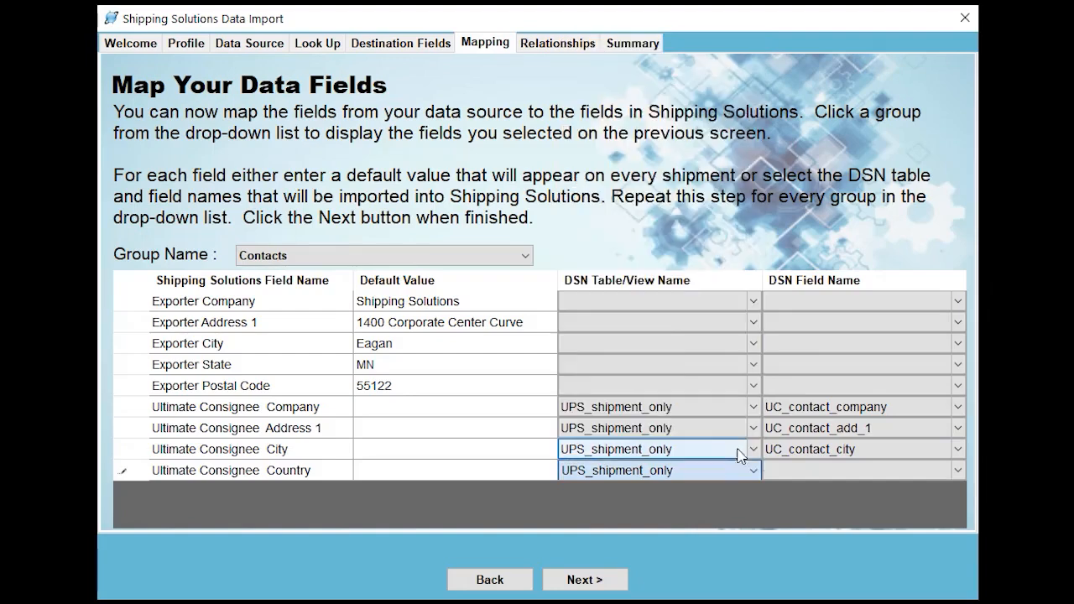
{"action": "left_click", "coordinate": [801, 472]}
{"action": "left_click", "coordinate": [801, 479]}
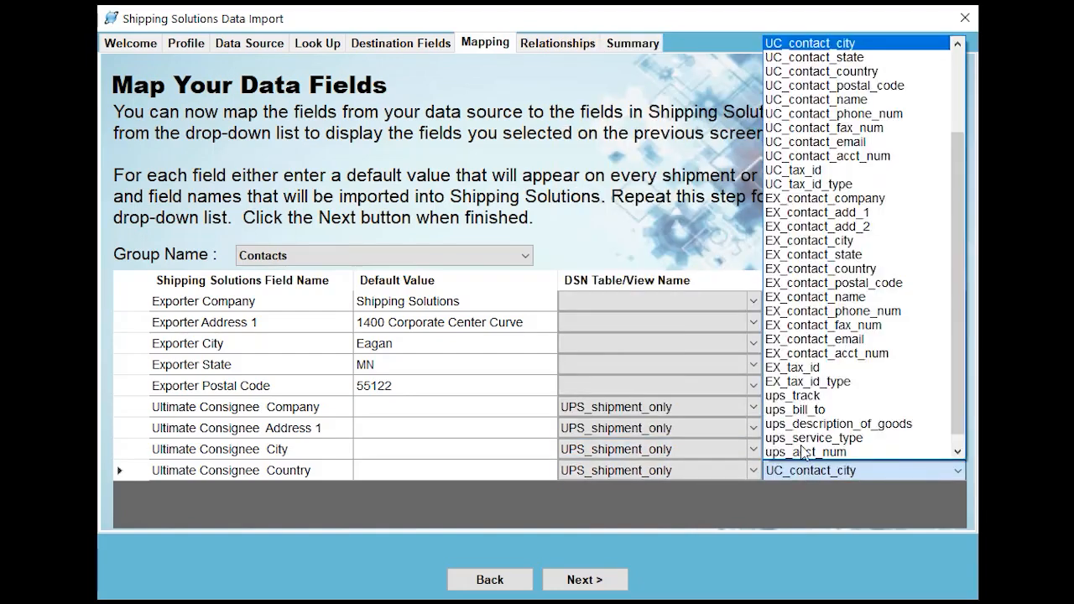
{"action": "key", "text": "Down"}
{"action": "key", "text": "Down"}
{"action": "key", "text": "Return"}
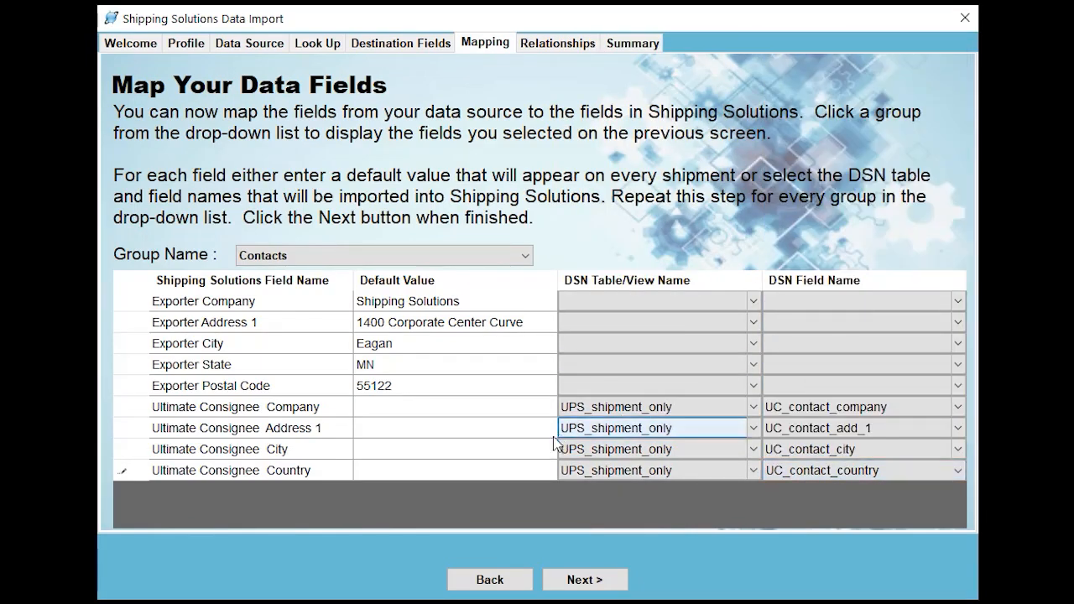
In the Header-Invoice group, map Commercial Invoice Number to the comm_inv_num field of the UPS_shipment_only table
{"action": "left_click", "coordinate": [529, 263]}
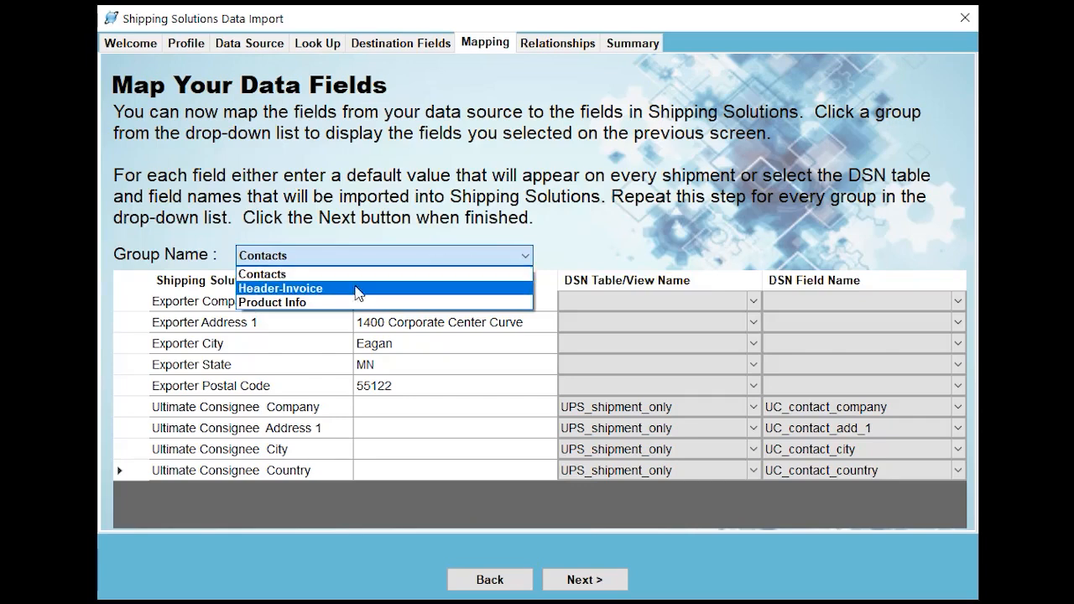
{"action": "left_click", "coordinate": [351, 291]}
{"action": "left_click", "coordinate": [665, 310]}
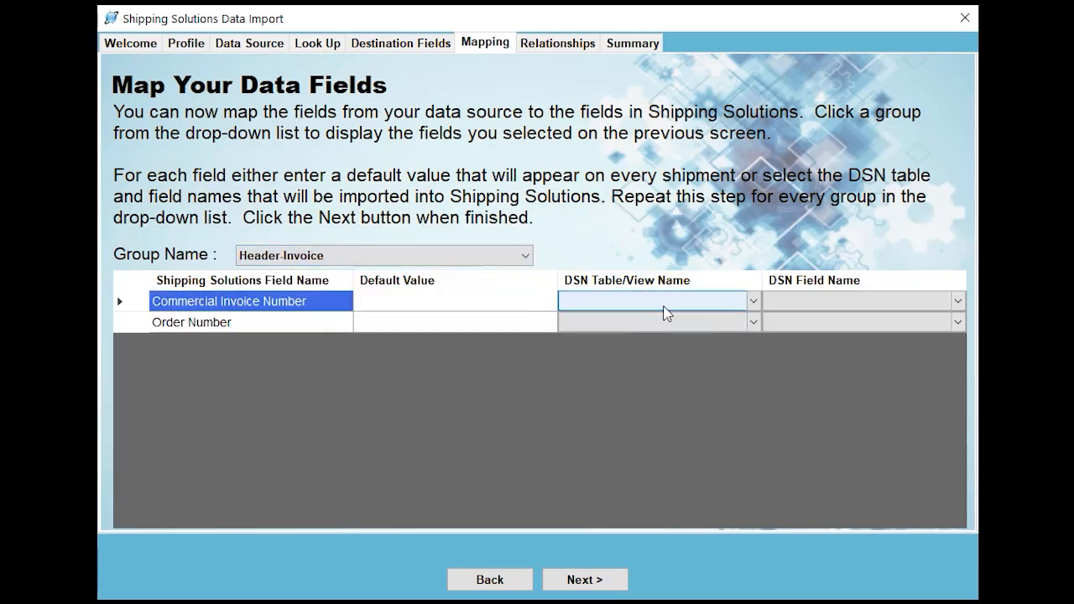
{"action": "left_click", "coordinate": [676, 309]}
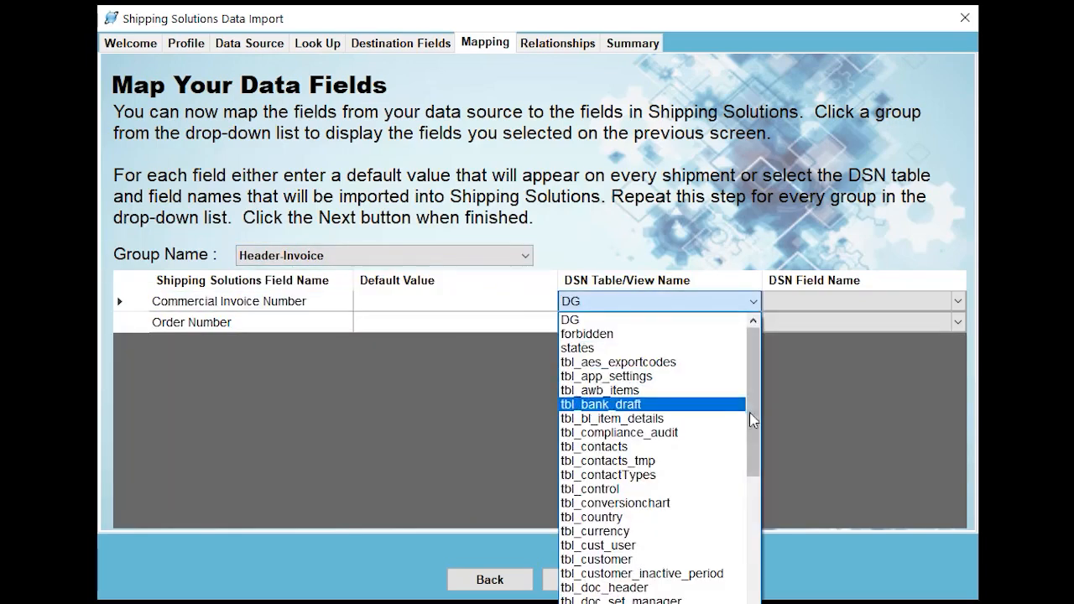
{"action": "left_click_drag", "start_coordinate": [749, 412], "coordinate": [753, 600]}
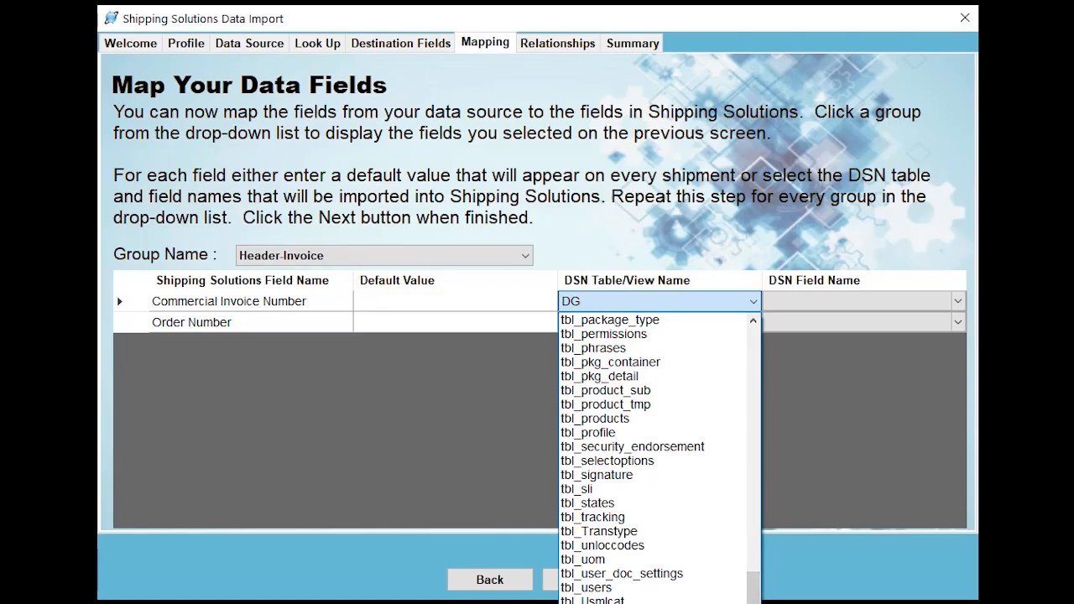
{"action": "left_click", "coordinate": [617, 603]}
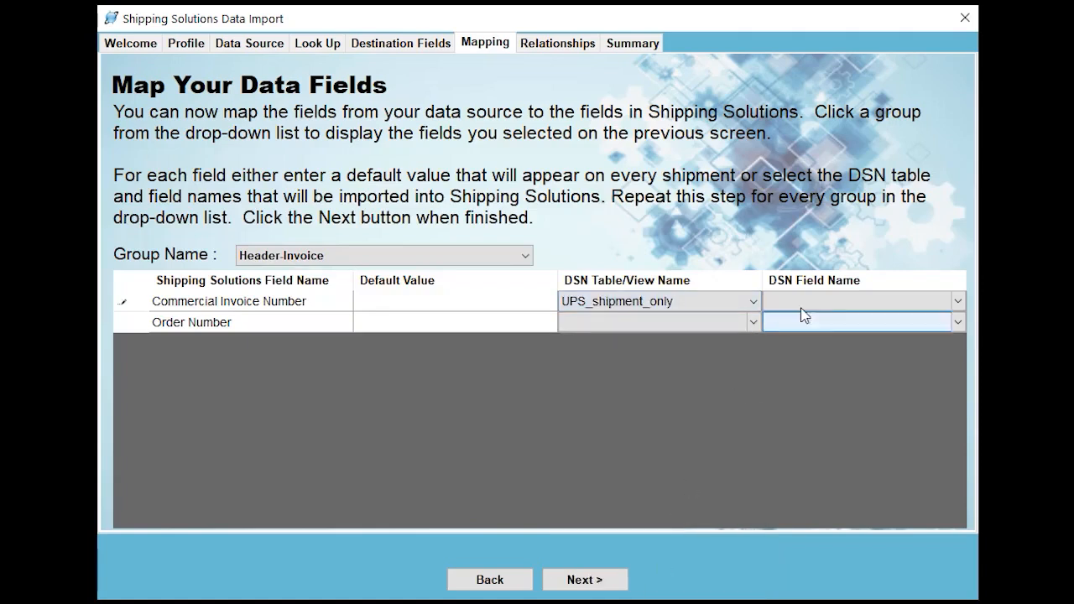
{"action": "left_click", "coordinate": [955, 301]}
{"action": "left_click_drag", "start_coordinate": [959, 443], "coordinate": [959, 352]}
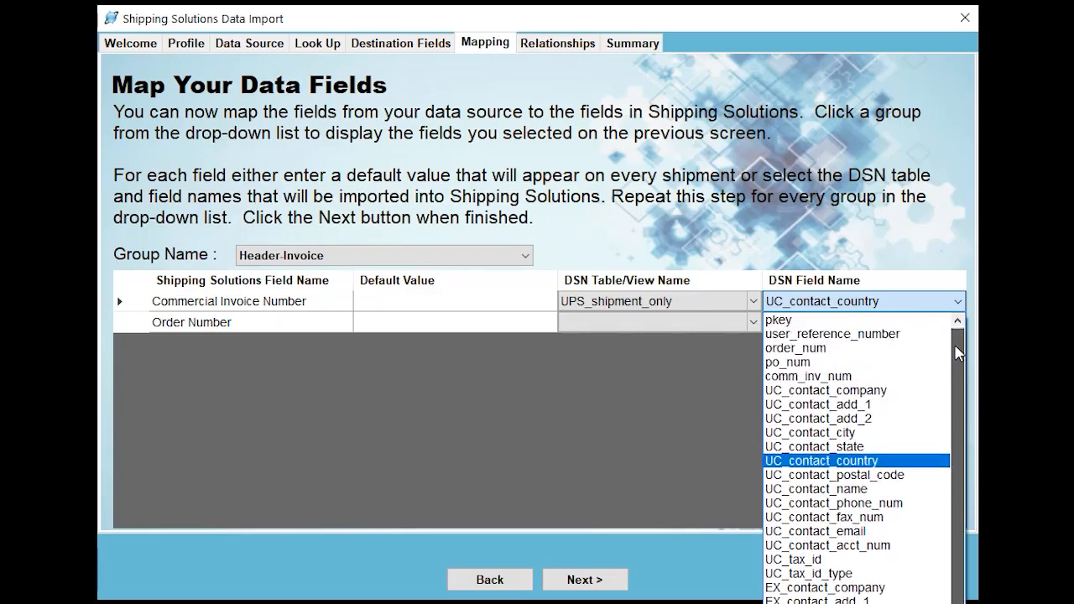
{"action": "left_click", "coordinate": [821, 377]}
Map Order Number to the order_num field of the UPS_shipment_only table
{"action": "left_click", "coordinate": [753, 323]}
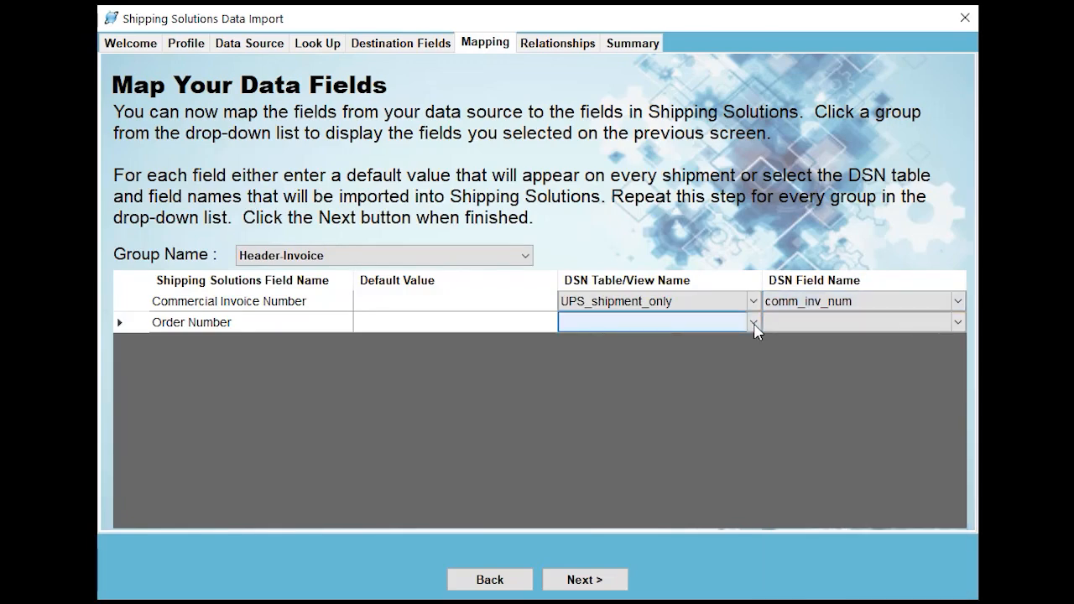
{"action": "left_click", "coordinate": [753, 322]}
{"action": "left_click", "coordinate": [829, 334]}
{"action": "left_click", "coordinate": [844, 327]}
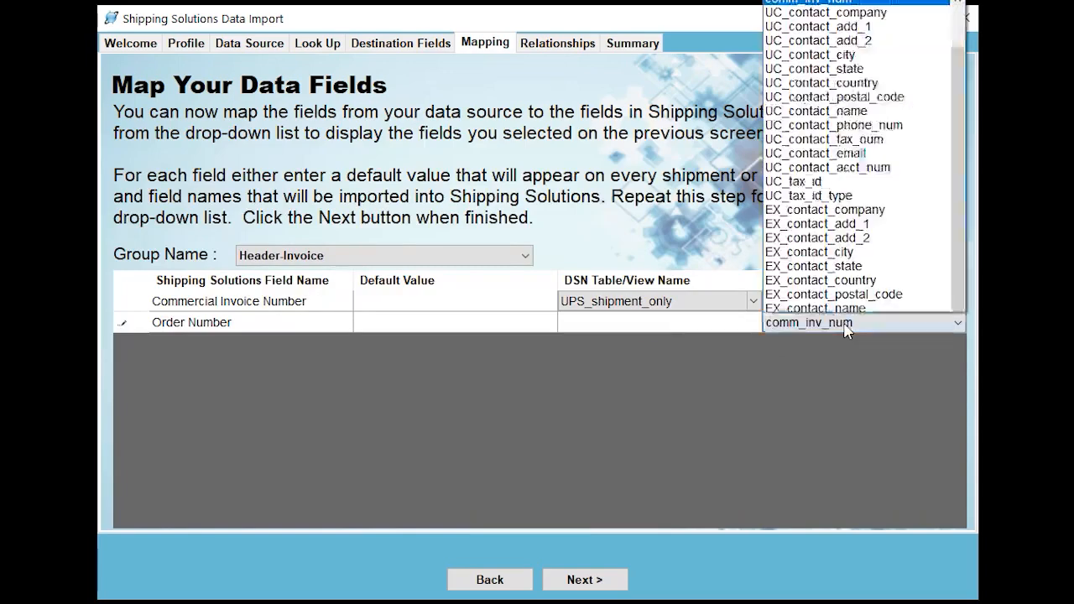
{"action": "key", "text": "Up"}
{"action": "left_click", "coordinate": [772, 341]}
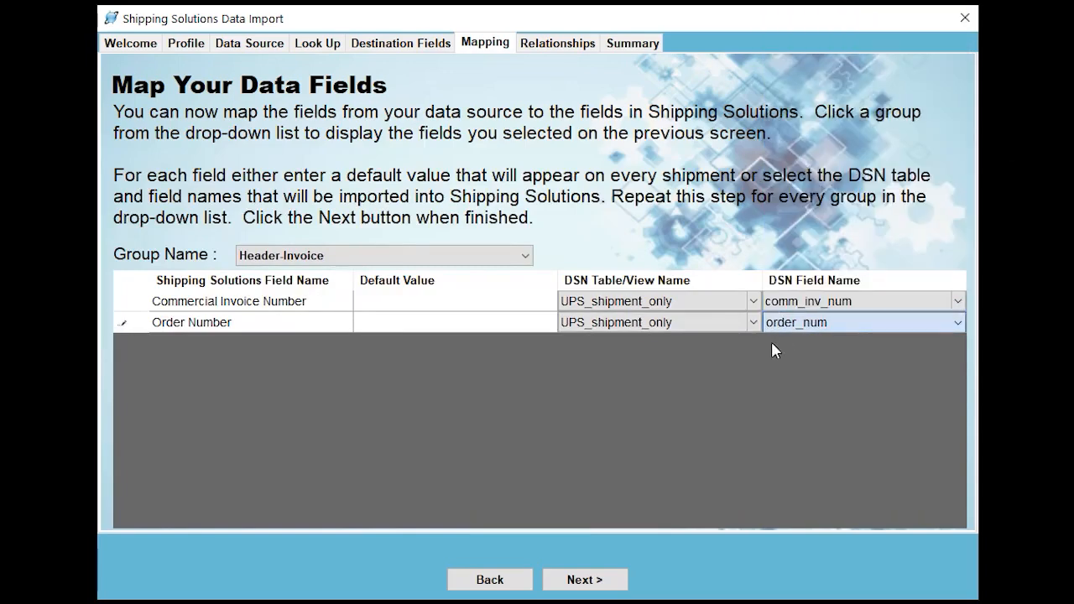
In the Product Info group, map Product ID to the prod_id field of the tbl_item_details table
{"action": "left_click", "coordinate": [525, 257]}
{"action": "left_click", "coordinate": [525, 261]}
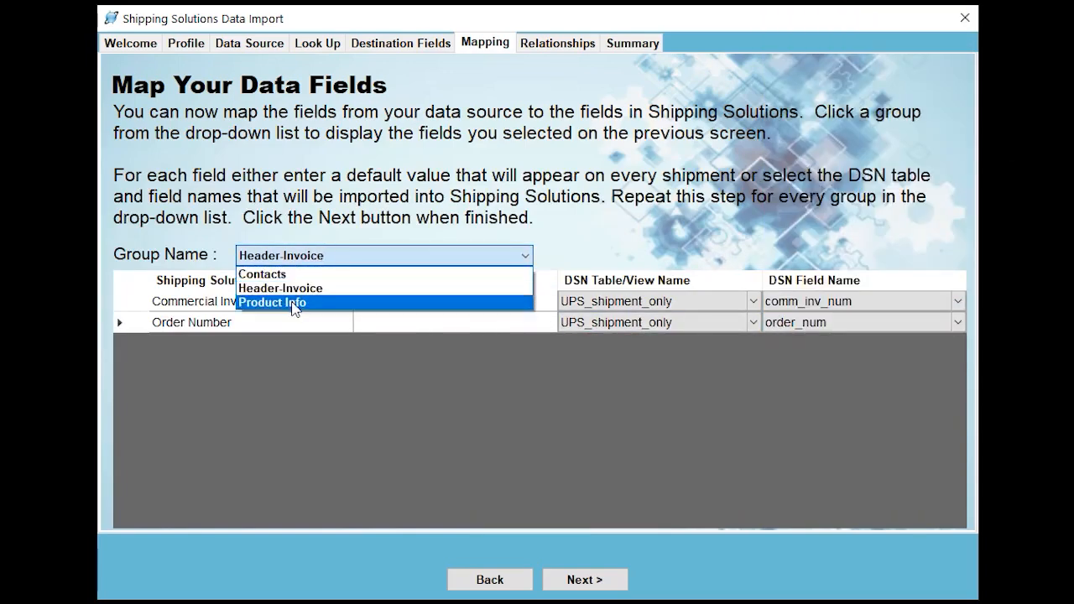
{"action": "left_click", "coordinate": [293, 304]}
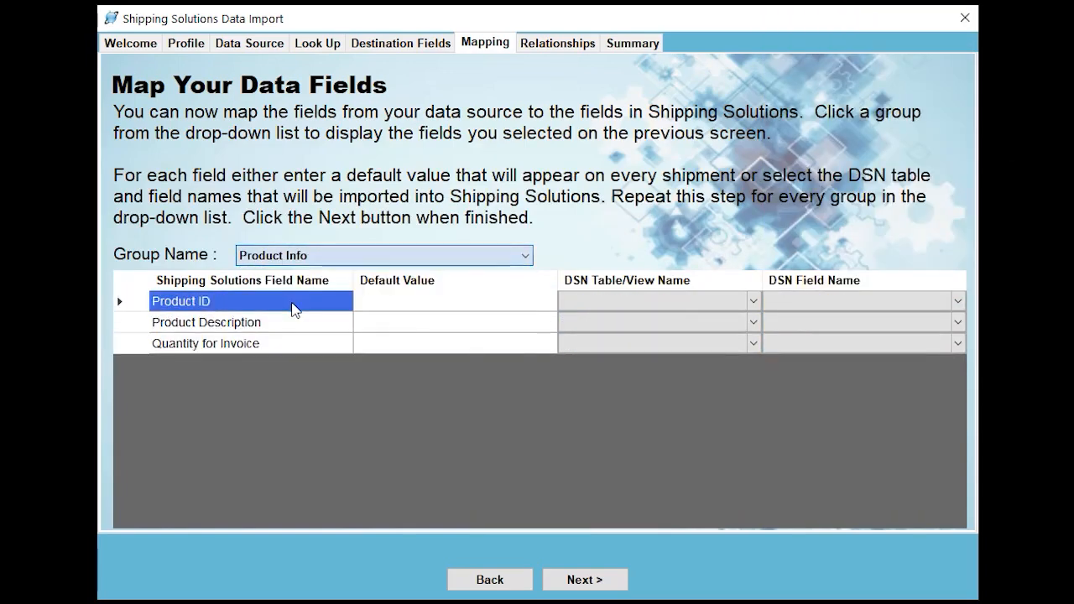
{"action": "left_click", "coordinate": [755, 307]}
{"action": "left_click", "coordinate": [755, 304]}
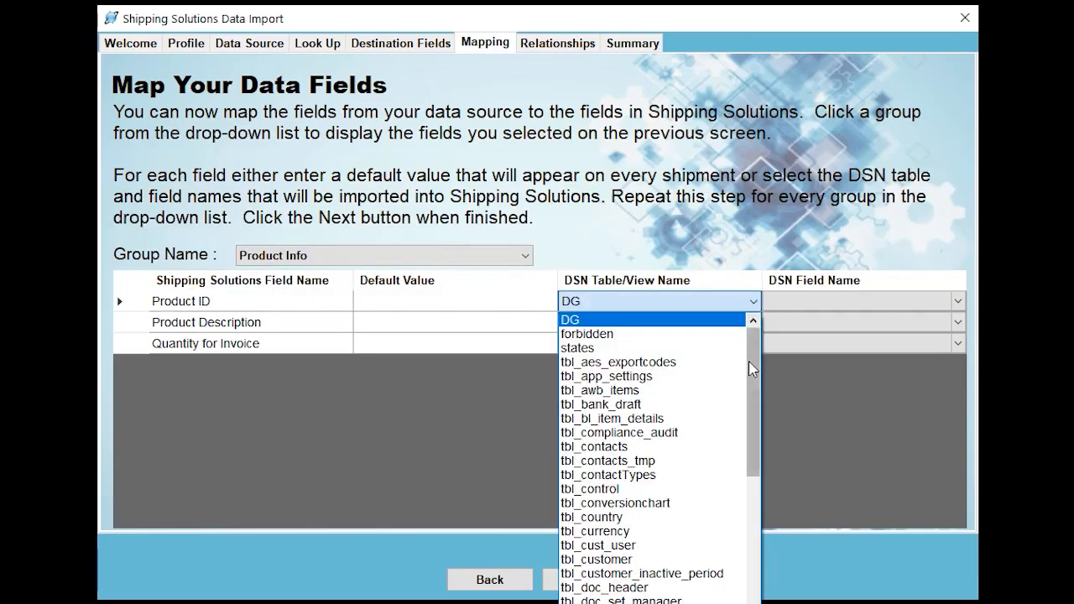
{"action": "left_click_drag", "start_coordinate": [748, 365], "coordinate": [758, 445]}
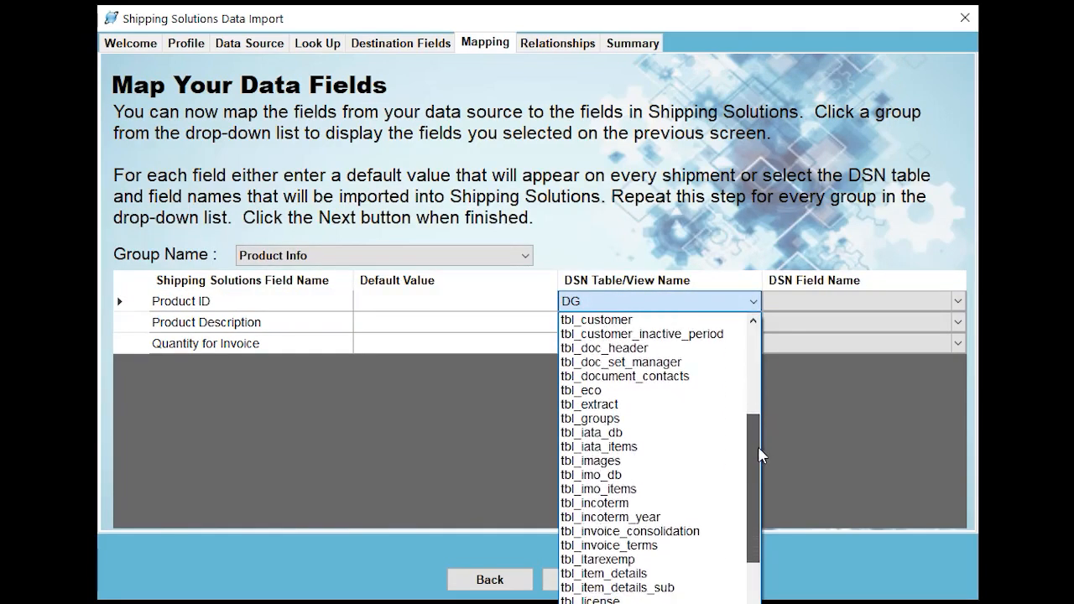
{"action": "left_click", "coordinate": [631, 577]}
{"action": "left_click", "coordinate": [906, 305]}
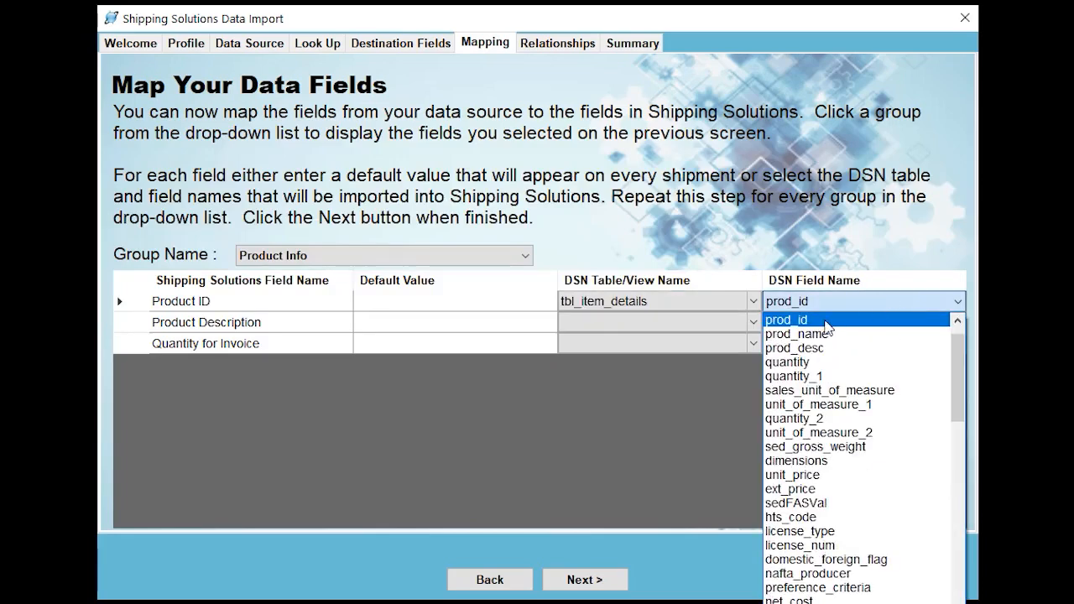
Map Product Description to the prod_desc field of the tbl_item_details table
{"action": "left_click", "coordinate": [755, 326]}
{"action": "left_click", "coordinate": [756, 325]}
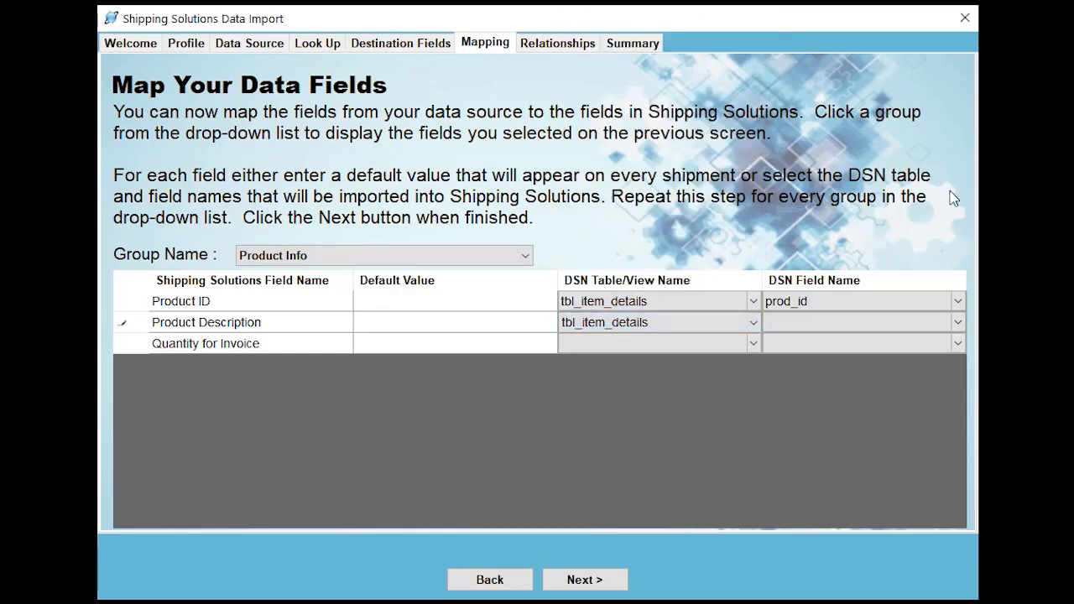
{"action": "left_click", "coordinate": [949, 326]}
{"action": "left_click", "coordinate": [961, 326]}
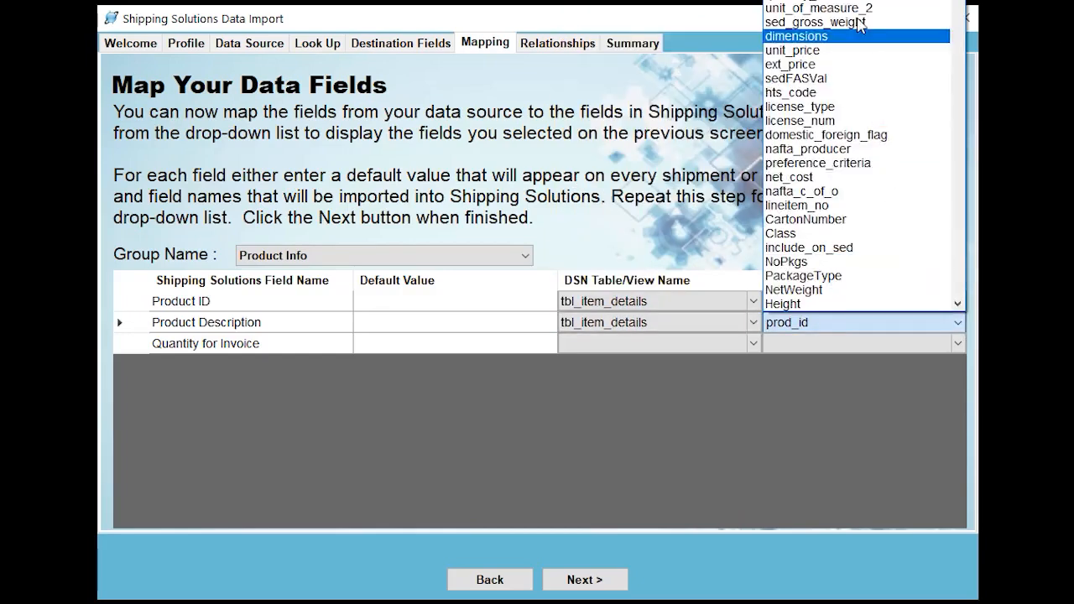
{"action": "left_click", "coordinate": [839, 2]}
Map Quantity for Invoice to the quantity field of the tbl_item_details table
{"action": "left_click", "coordinate": [753, 343]}
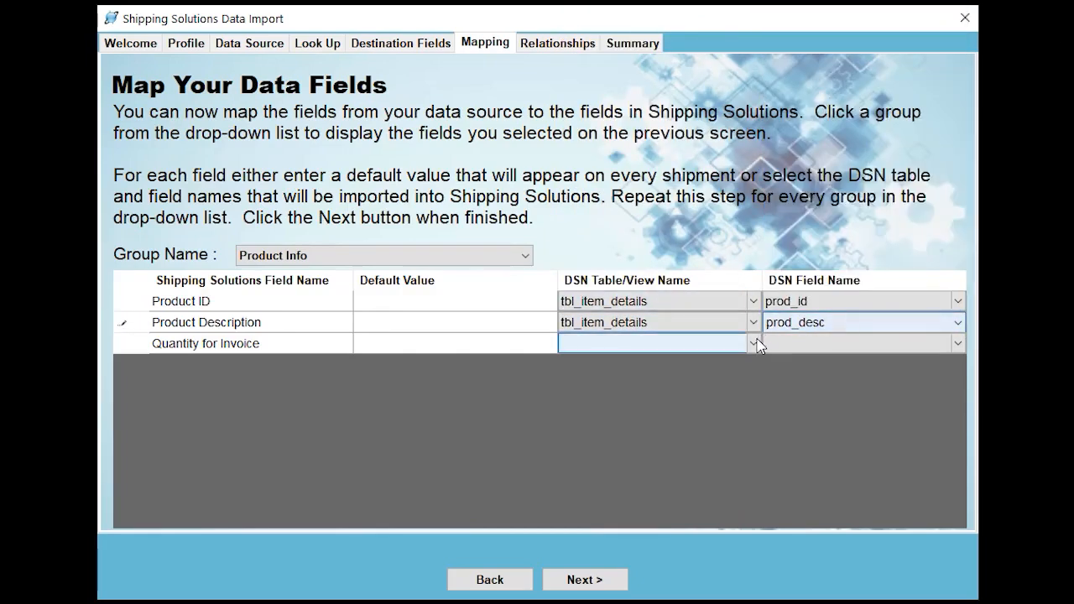
{"action": "left_click", "coordinate": [753, 344]}
{"action": "left_click", "coordinate": [654, 2]}
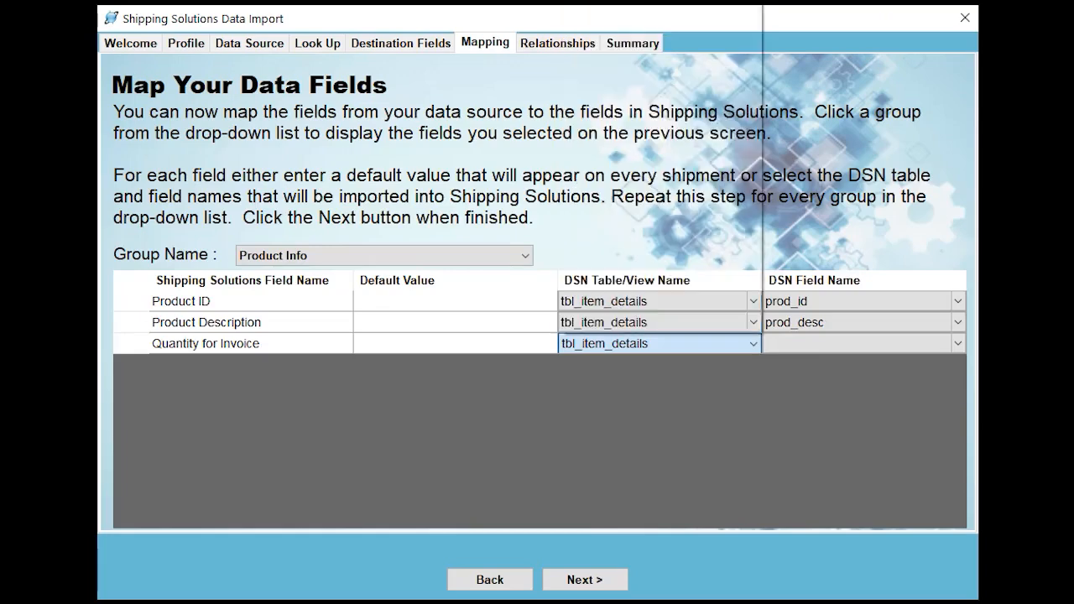
{"action": "left_click", "coordinate": [818, 348]}
{"action": "left_click", "coordinate": [818, 348]}
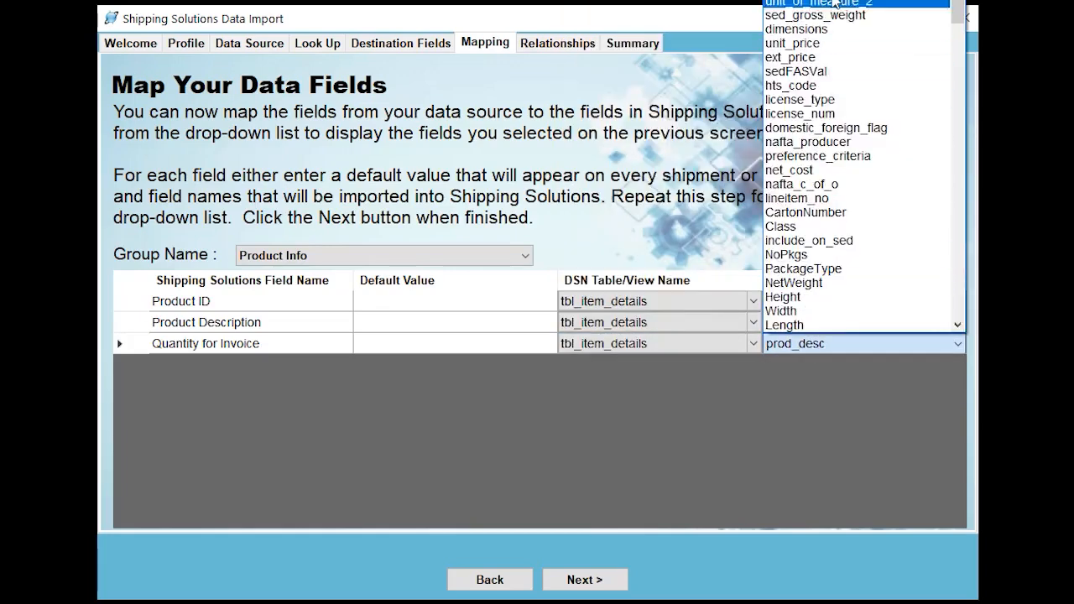
{"action": "left_click", "coordinate": [835, 3]}
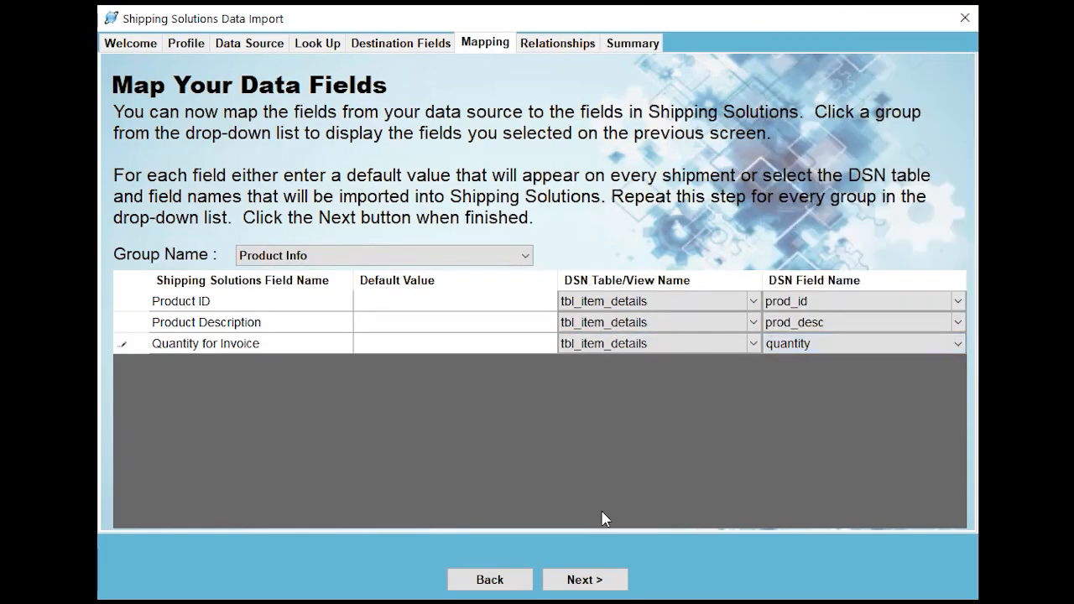
Select UPS_shipment_only and tbl_item_details for a table relationship and swap them so UPS_shipment_only is the primary table
{"action": "left_click", "coordinate": [585, 581]}
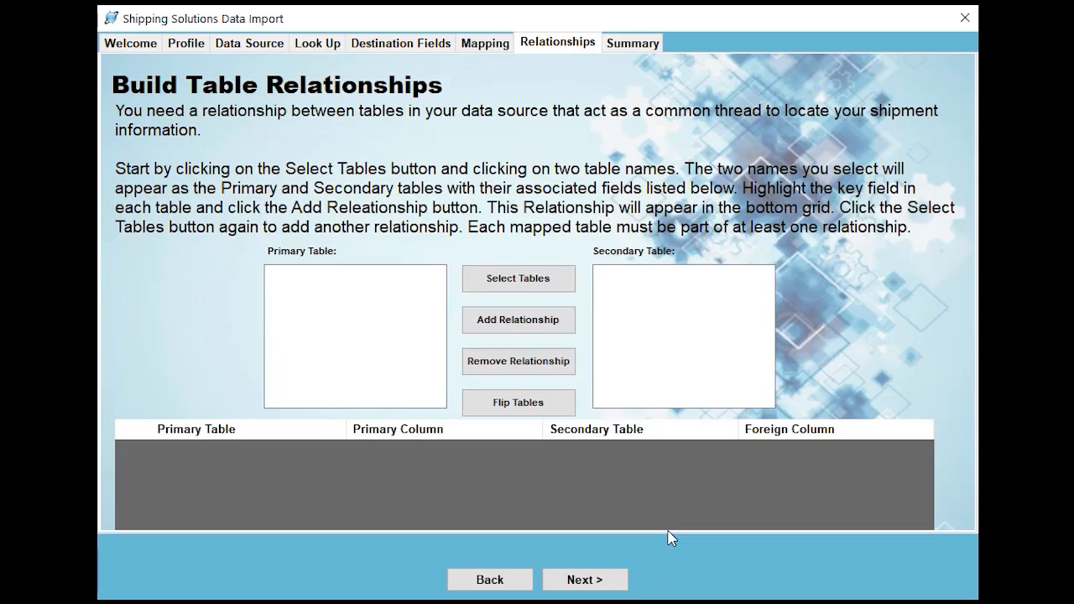
{"action": "left_click", "coordinate": [531, 287]}
{"action": "left_click", "coordinate": [492, 207]}
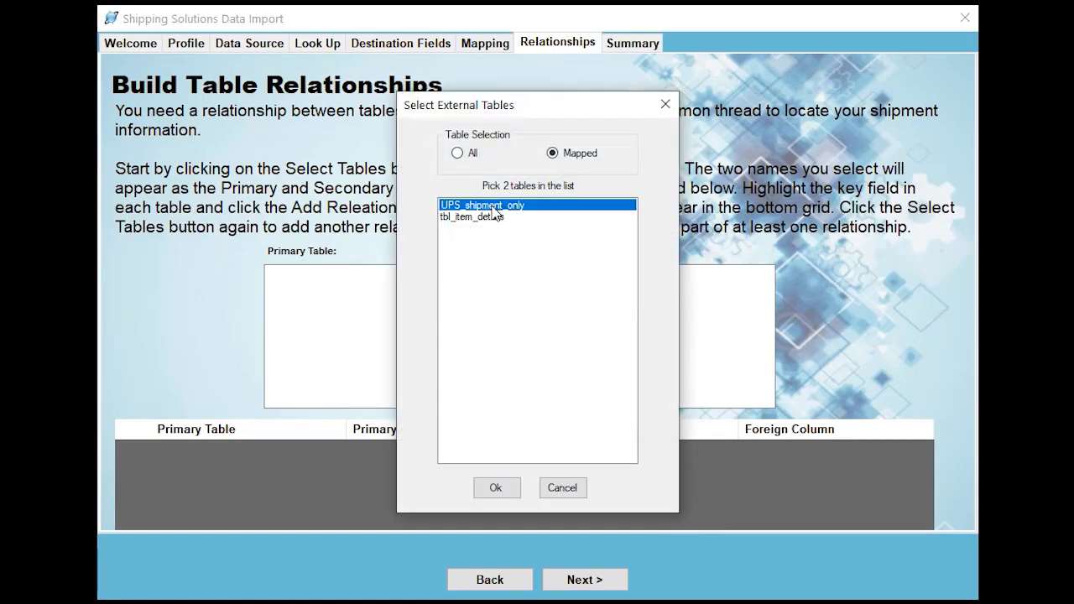
{"action": "left_click", "coordinate": [483, 217]}
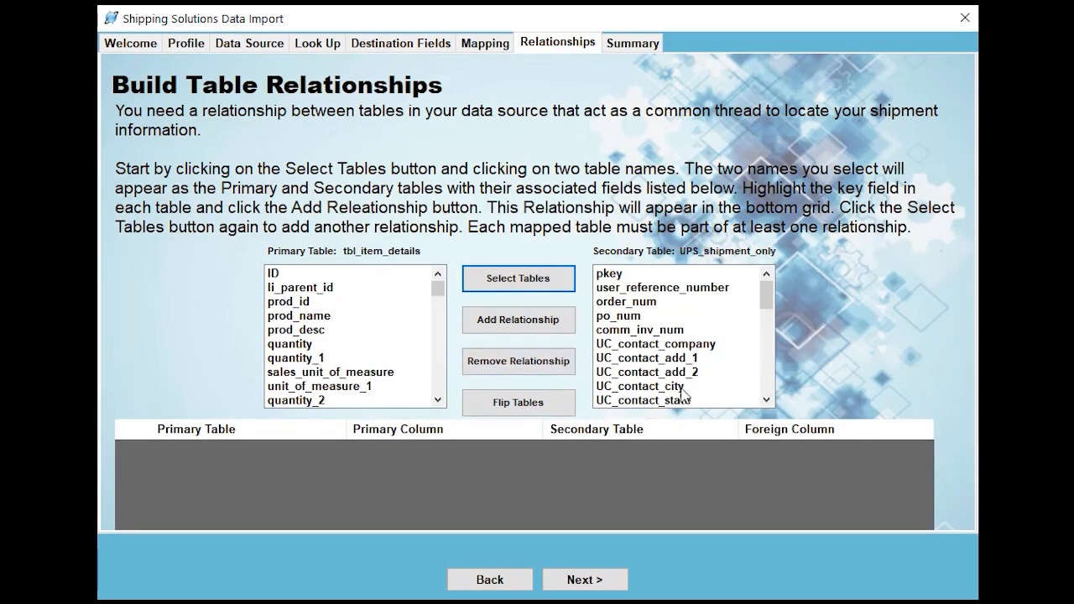
{"action": "left_click", "coordinate": [518, 407]}
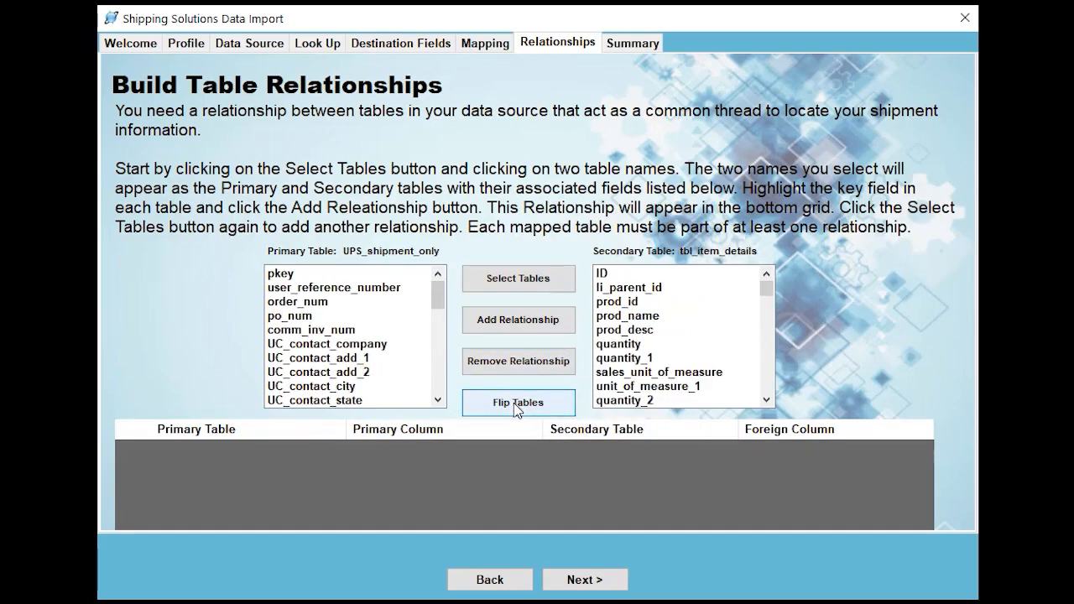
Add a relationship linking pkey in UPS_shipment_only to li_parent_id in tbl_item_details, and proceed to the configuration summary
{"action": "left_click", "coordinate": [316, 276]}
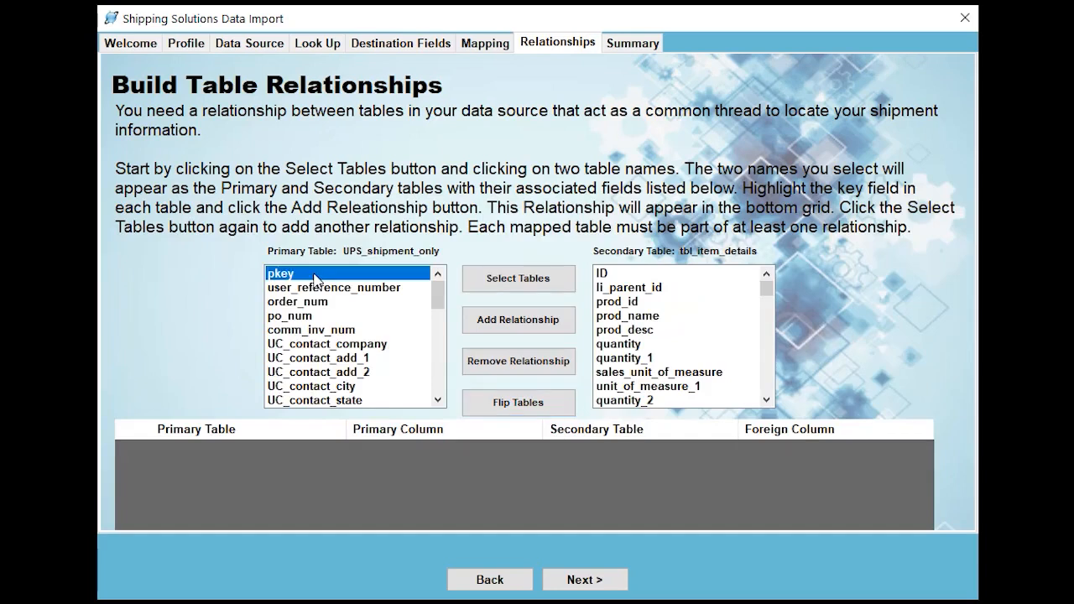
{"action": "left_click", "coordinate": [643, 288]}
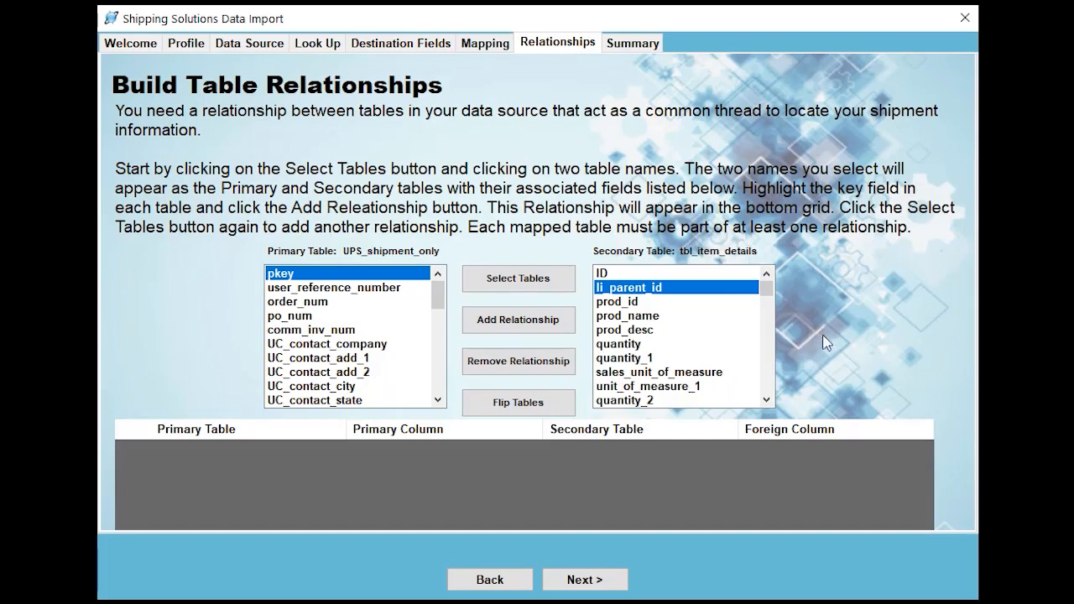
{"action": "left_click", "coordinate": [520, 323]}
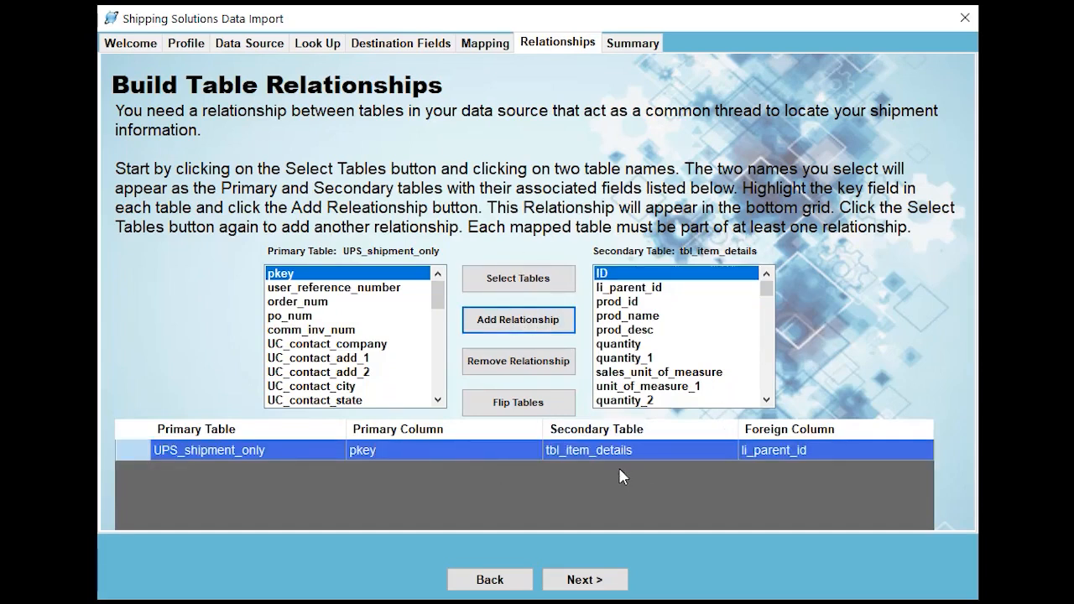
{"action": "left_click", "coordinate": [586, 579]}
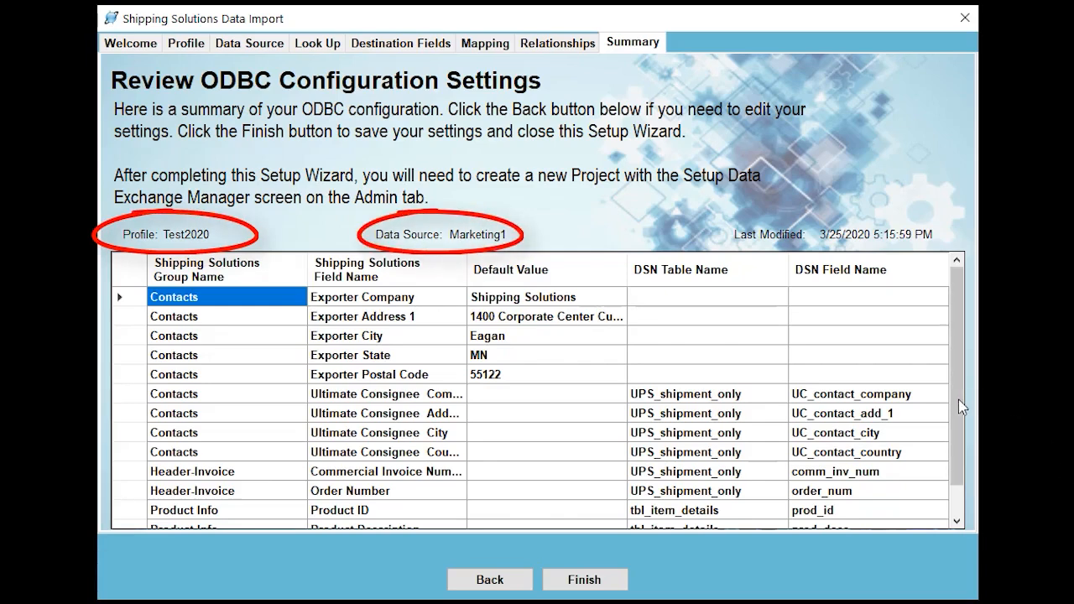
Review the full list of mapped fields in the ODBC configuration summary and finish the wizard to save the settings
{"action": "left_click_drag", "start_coordinate": [958, 399], "coordinate": [956, 453]}
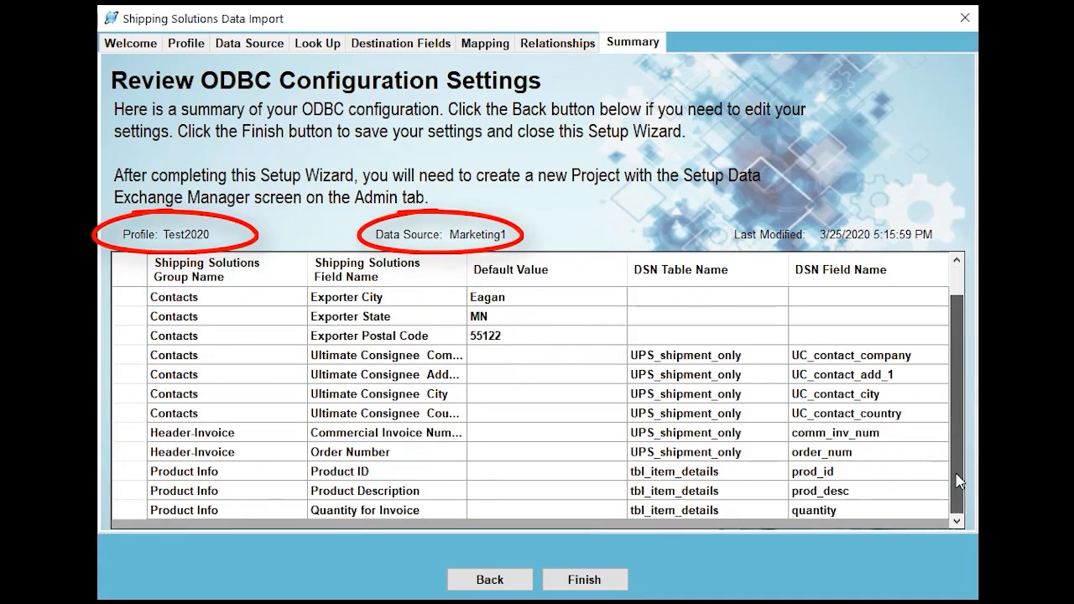
{"action": "left_click_drag", "start_coordinate": [961, 495], "coordinate": [964, 393]}
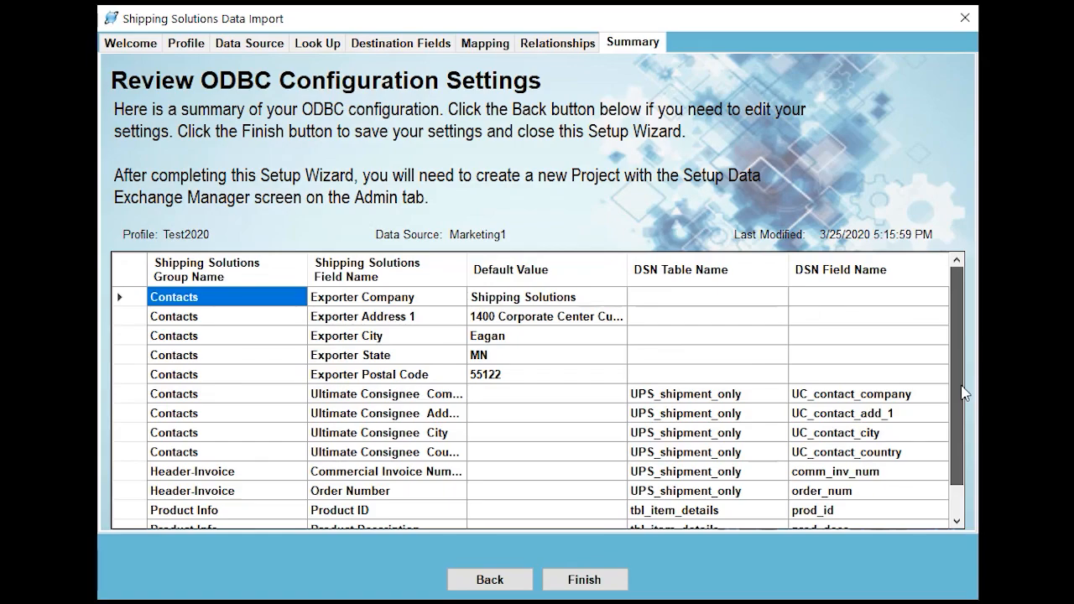
{"action": "left_click", "coordinate": [584, 580]}
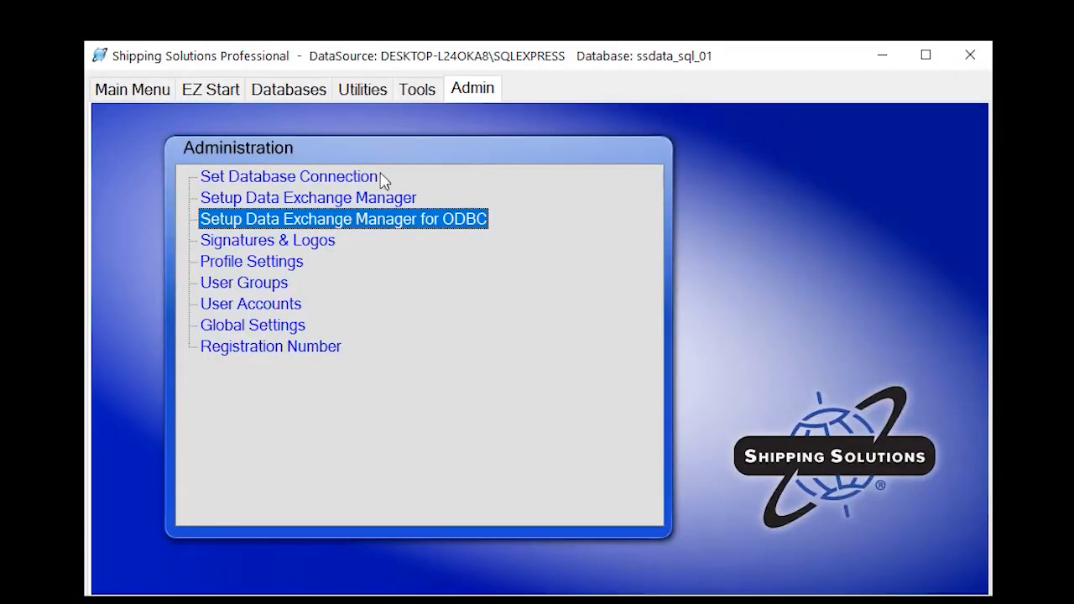
Create a new Data Exchange Manager project named Test2020
{"action": "double_click", "coordinate": [352, 198]}
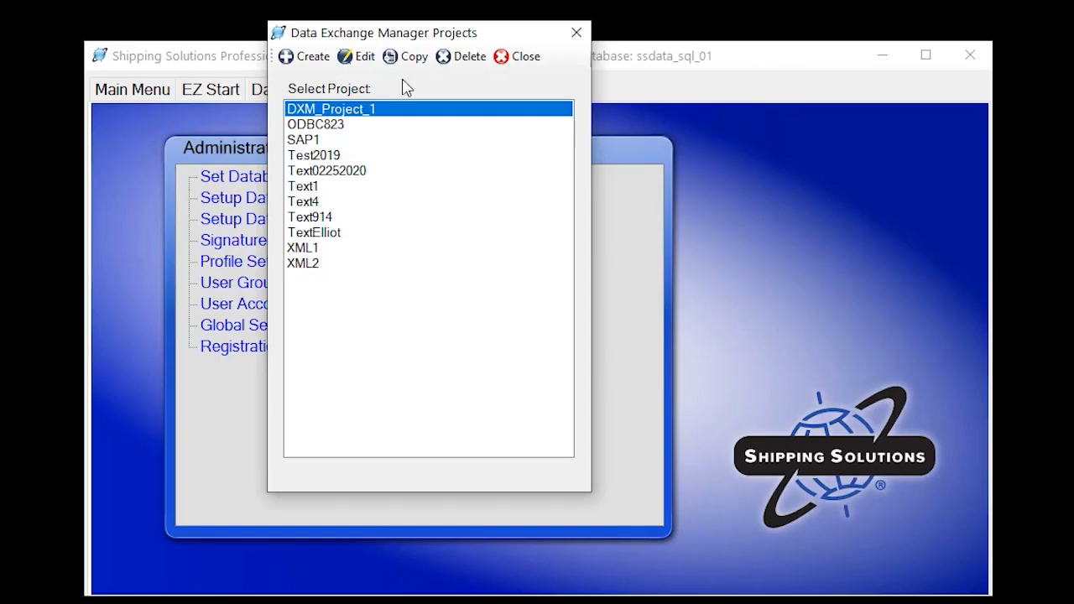
{"action": "left_click", "coordinate": [305, 59]}
{"action": "type", "text": "Test"}
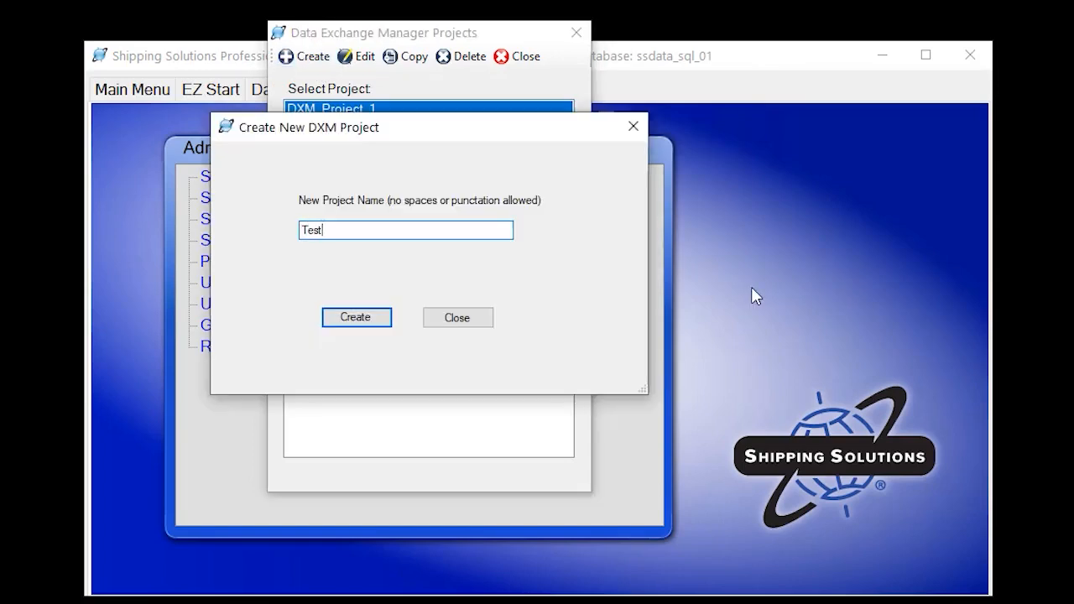
{"action": "type", "text": "2020"}
{"action": "left_click", "coordinate": [353, 321]}
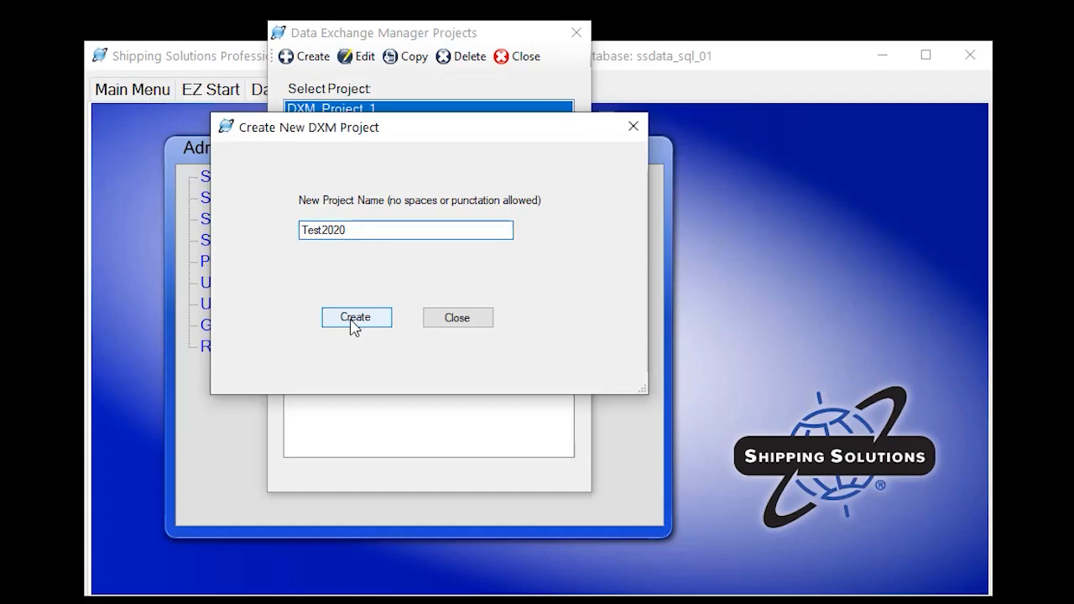
{"action": "left_click", "coordinate": [530, 332]}
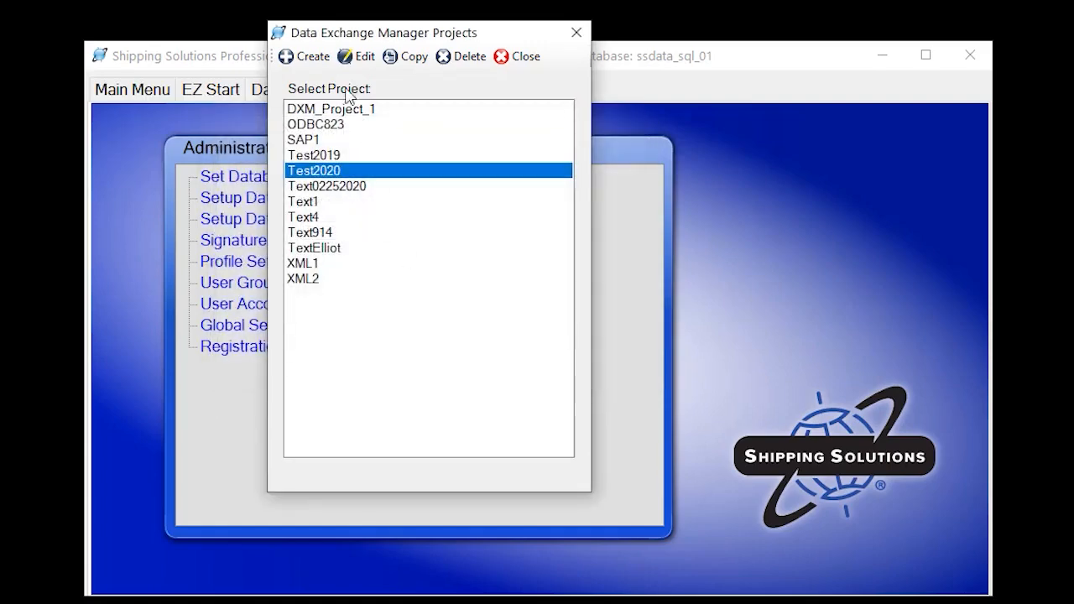
Open the Test2020 project for editing and set its file type to ODBC with the ODBC profile Test2020
{"action": "left_click", "coordinate": [356, 59]}
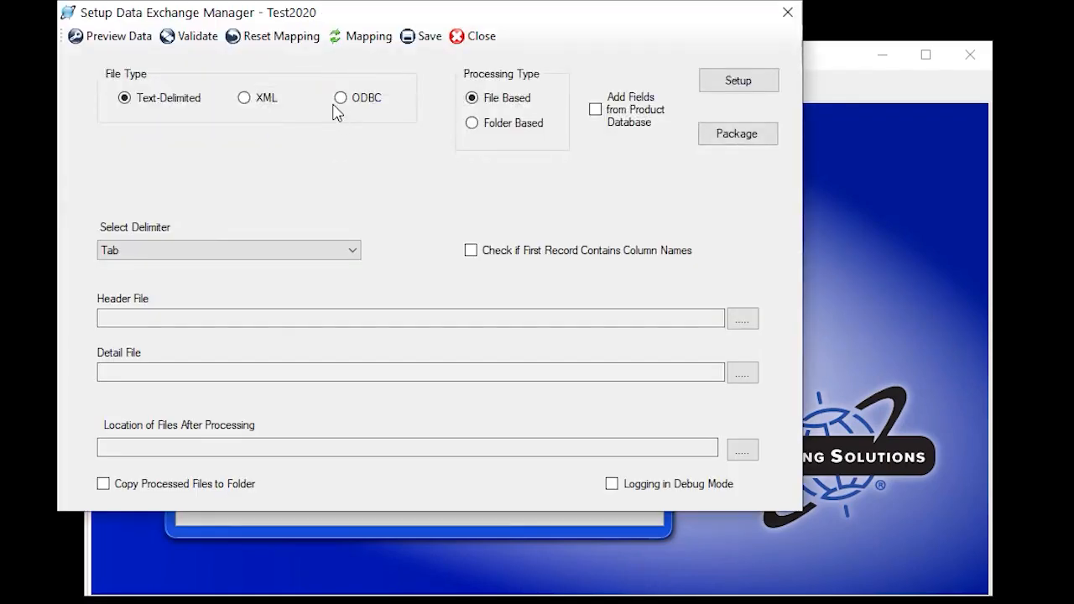
{"action": "left_click", "coordinate": [340, 99]}
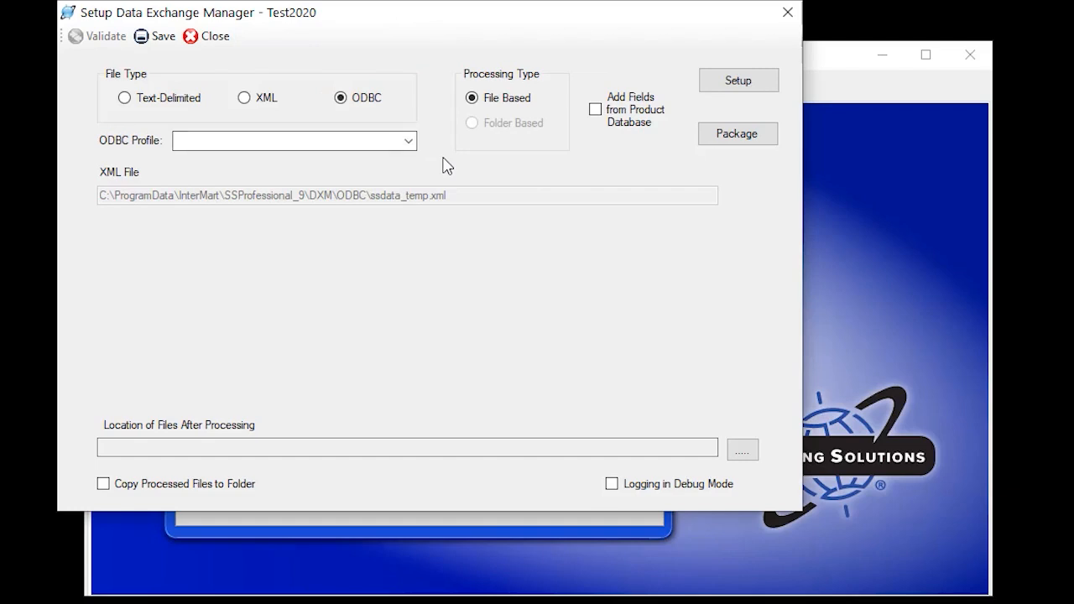
{"action": "left_click", "coordinate": [242, 143]}
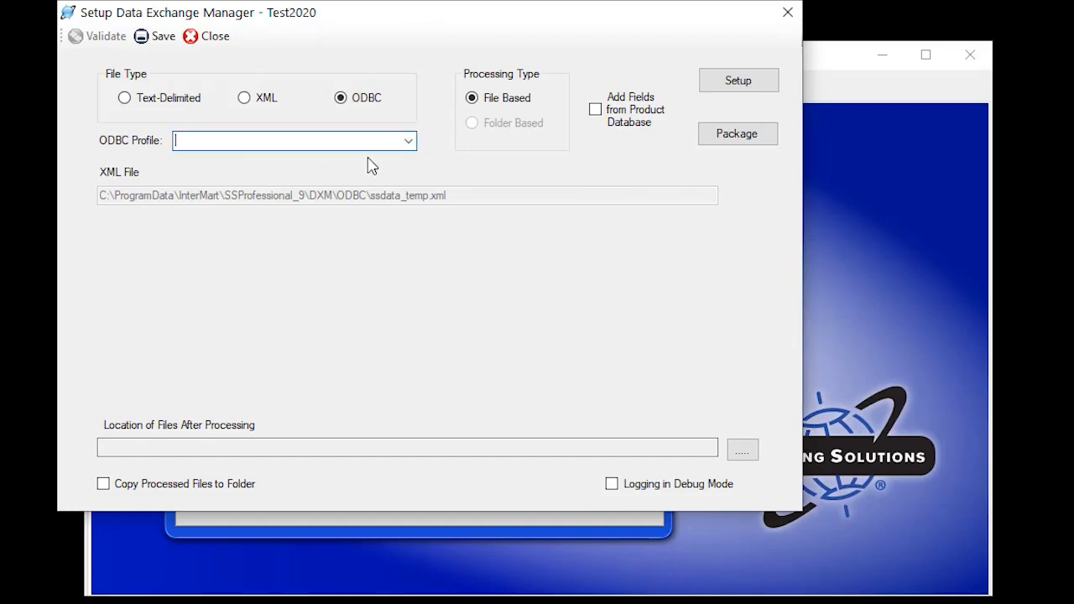
{"action": "type", "text": "Test2020"}
View the product fields available for updating, cancel that selection, and save the Test2020 project settings
{"action": "left_click", "coordinate": [760, 81]}
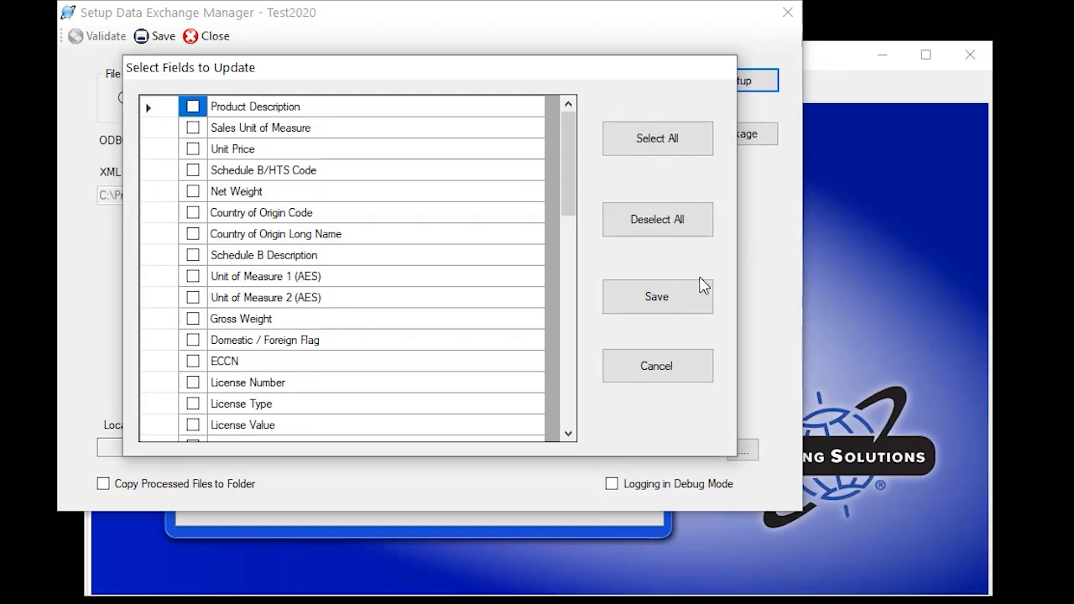
{"action": "left_click", "coordinate": [673, 375]}
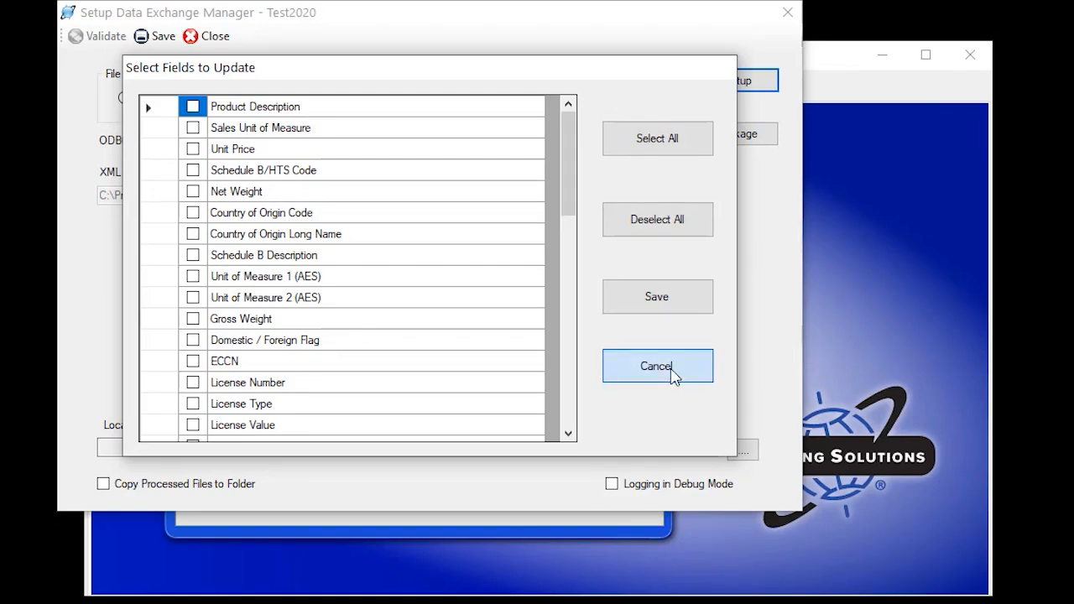
{"action": "left_click", "coordinate": [165, 40]}
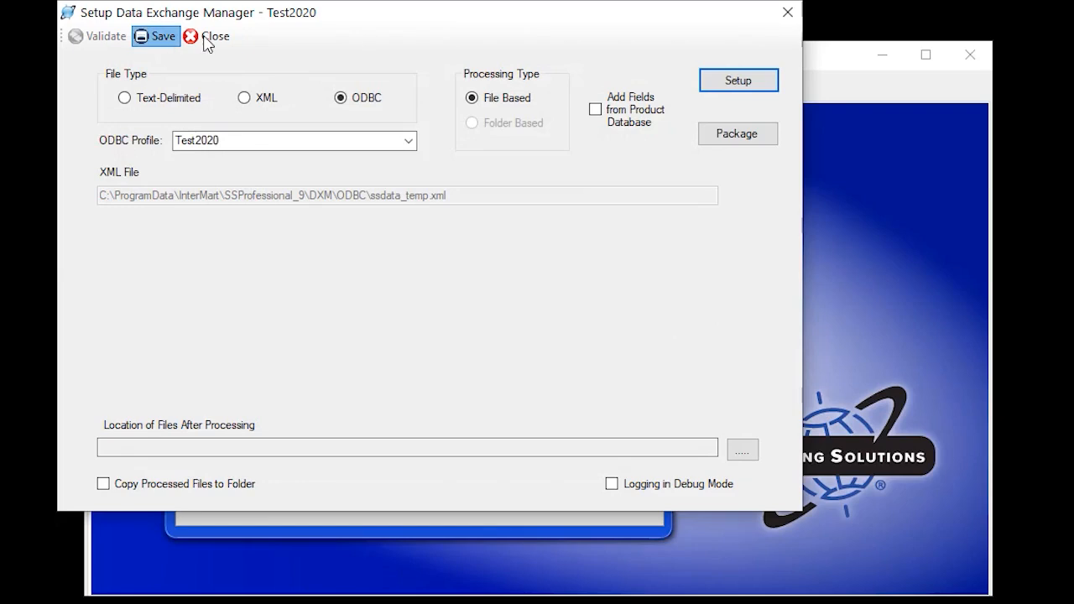